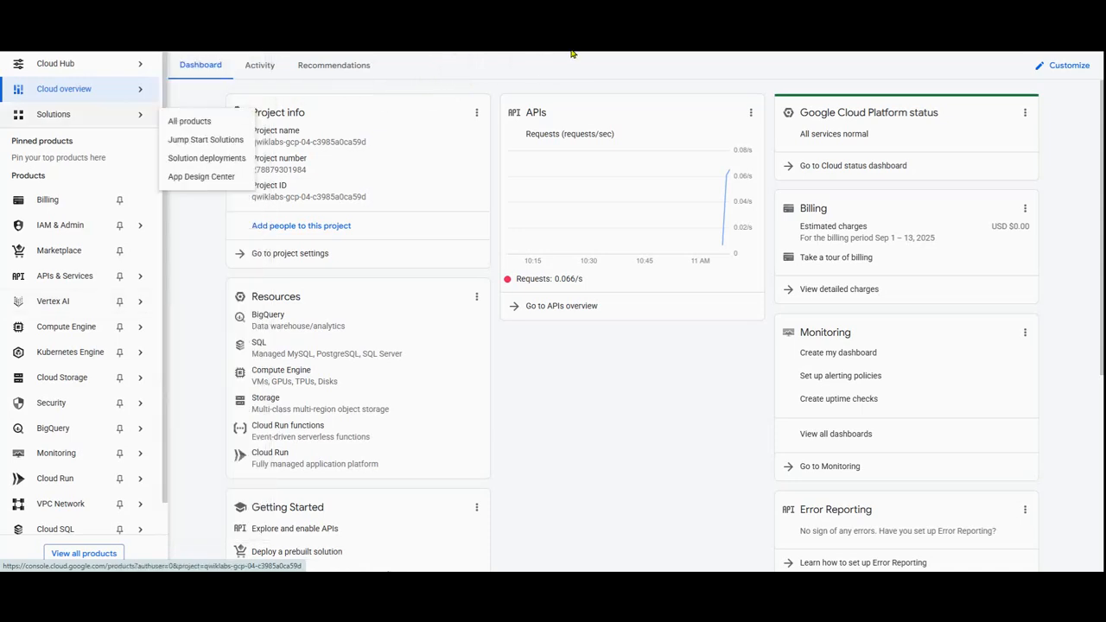
Open BigQuery Studio, dismiss its welcome message and bring up the untitled query.
left_click(53, 429)
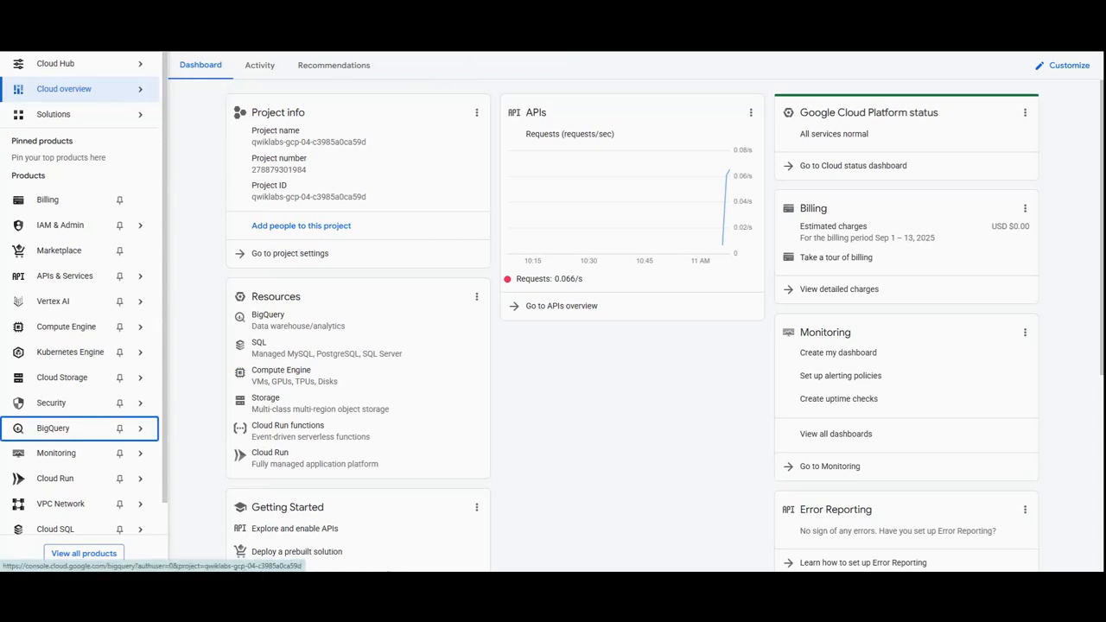
left_click(47, 432)
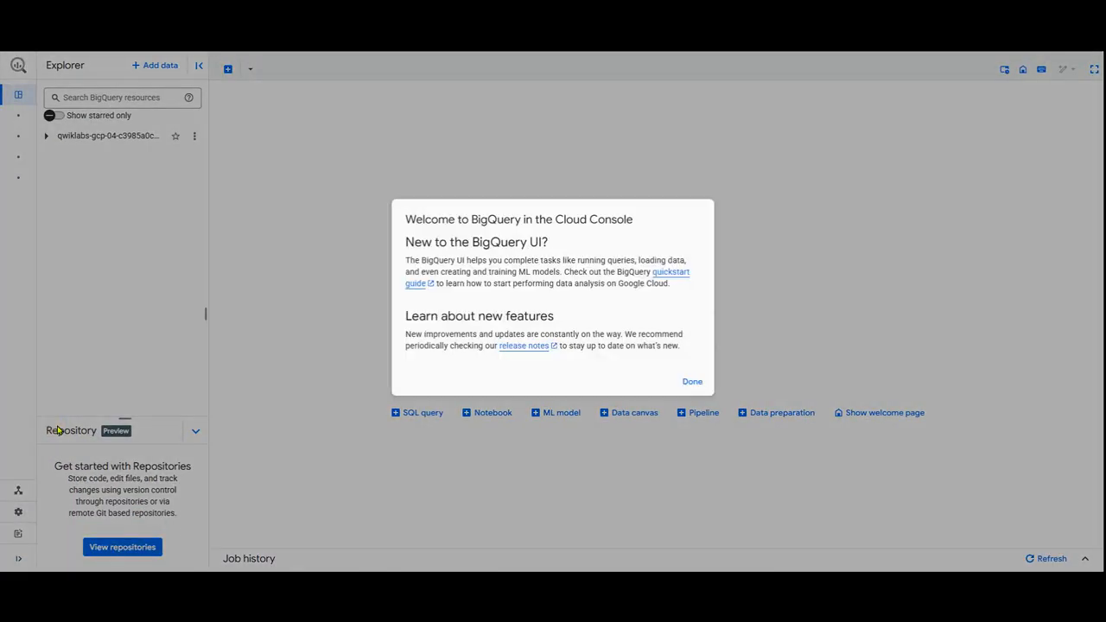
left_click(691, 381)
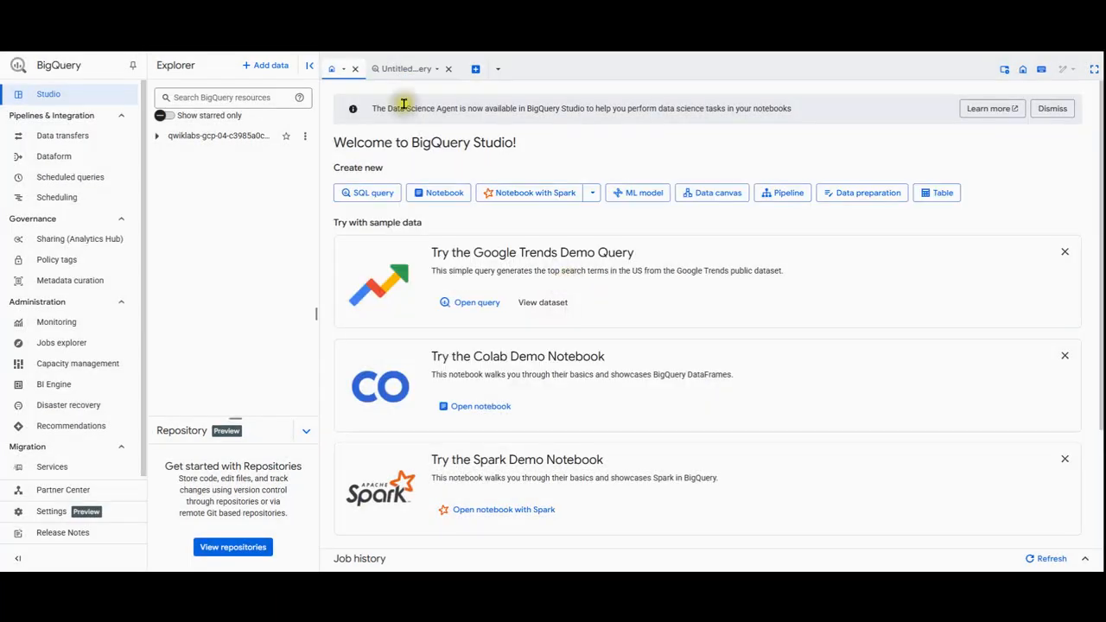
left_click(409, 70)
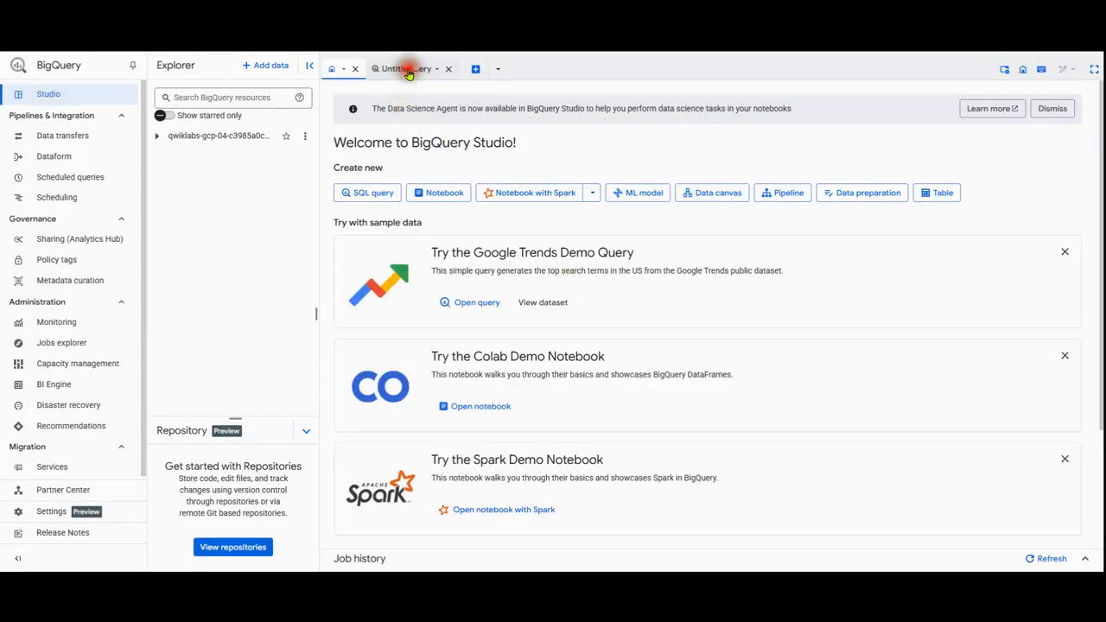
left_click(467, 36)
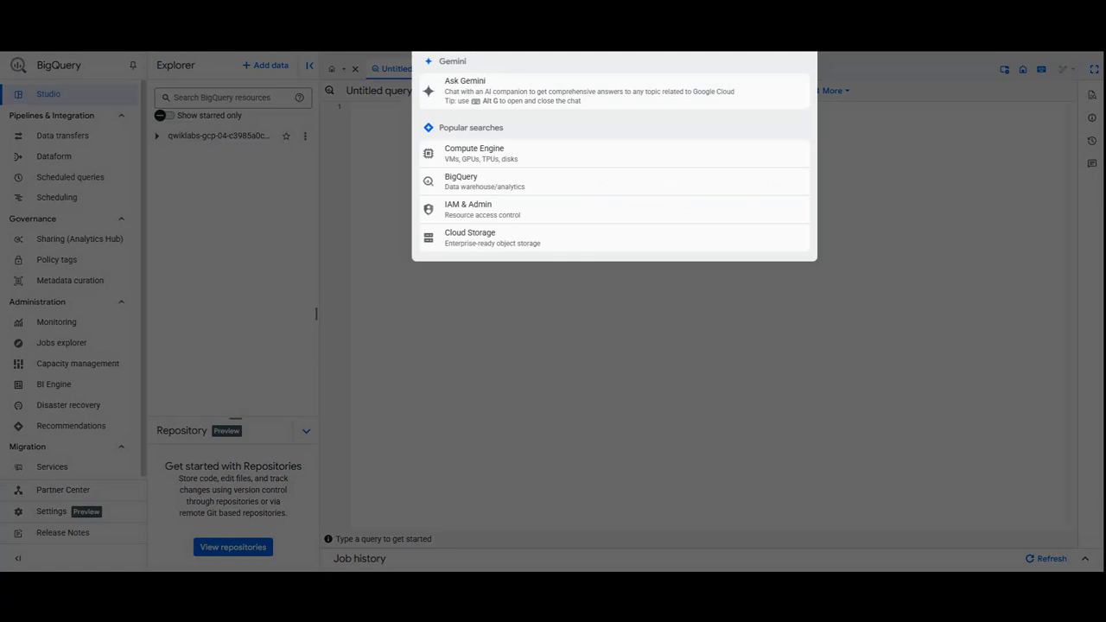
left_click(469, 179)
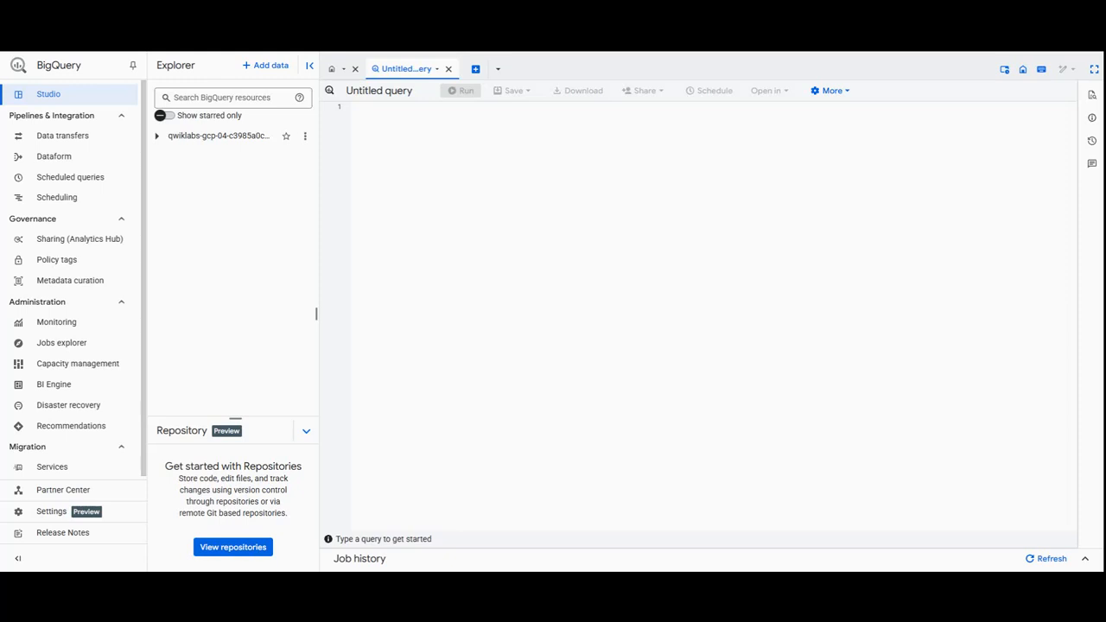
Start adding data, search the sources for Vertex AI, and choose its BigQuery Federation option for accessing Vertex AI models.
left_click(273, 68)
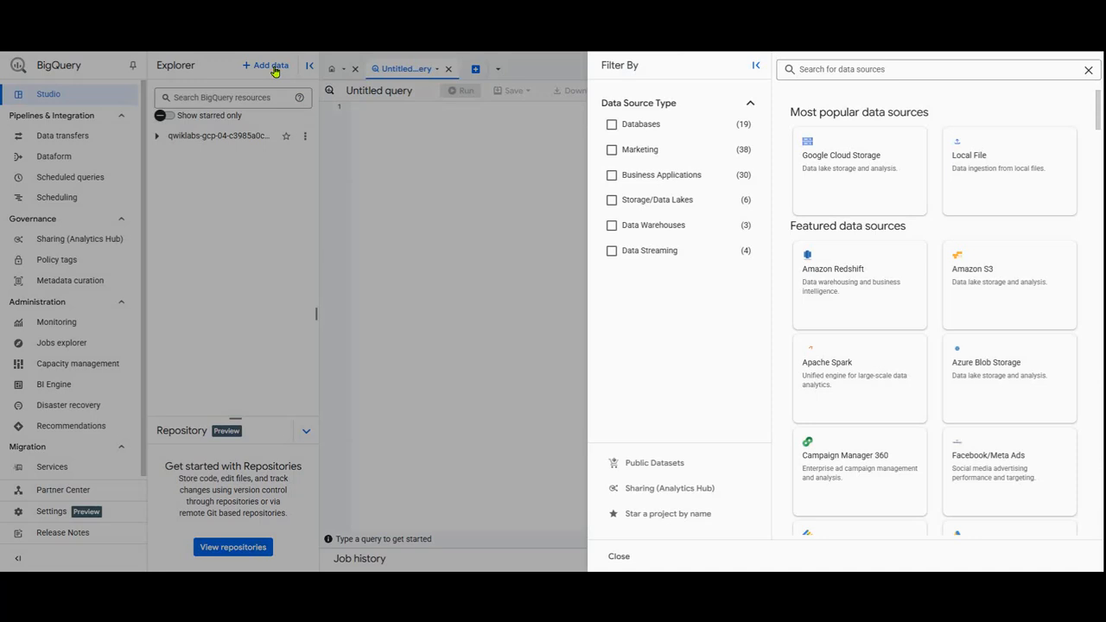
type("verte")
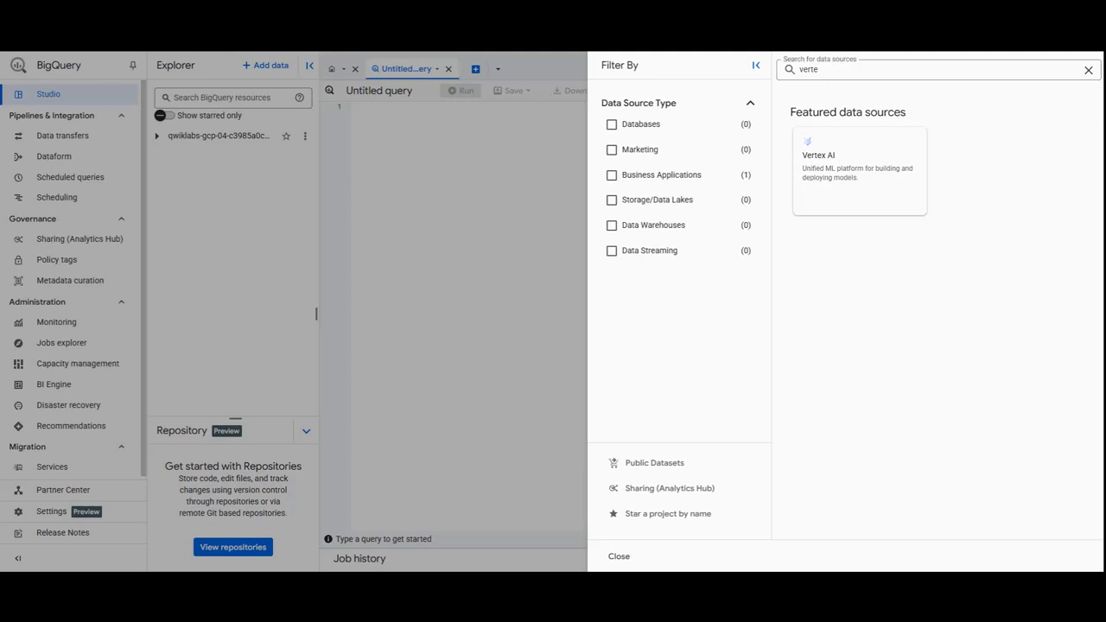
left_click(832, 69)
left_click(835, 179)
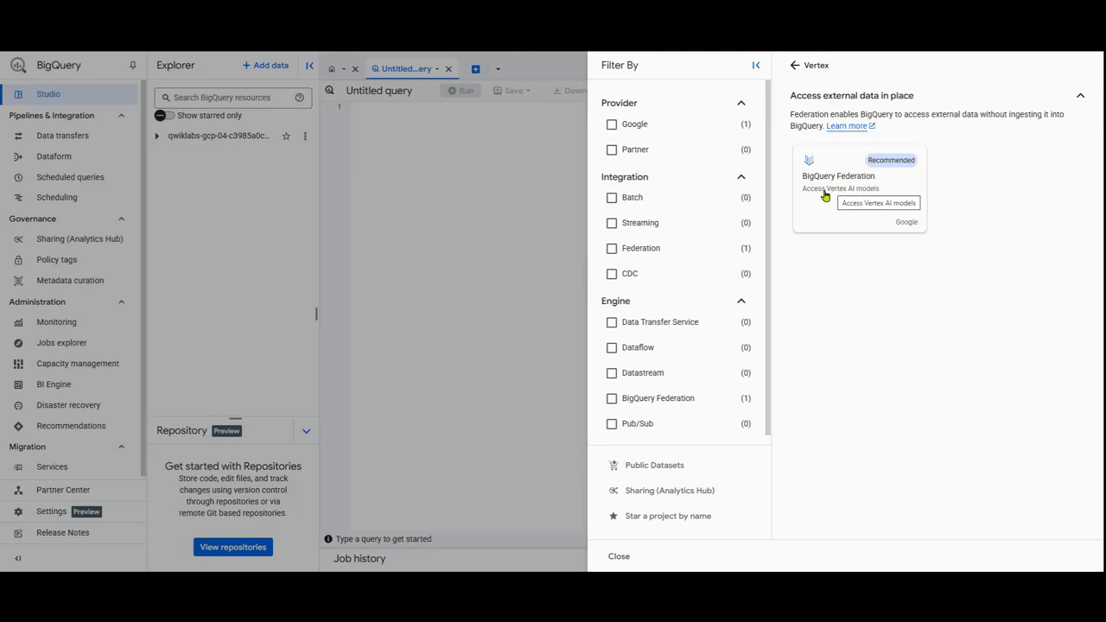
left_click(825, 196)
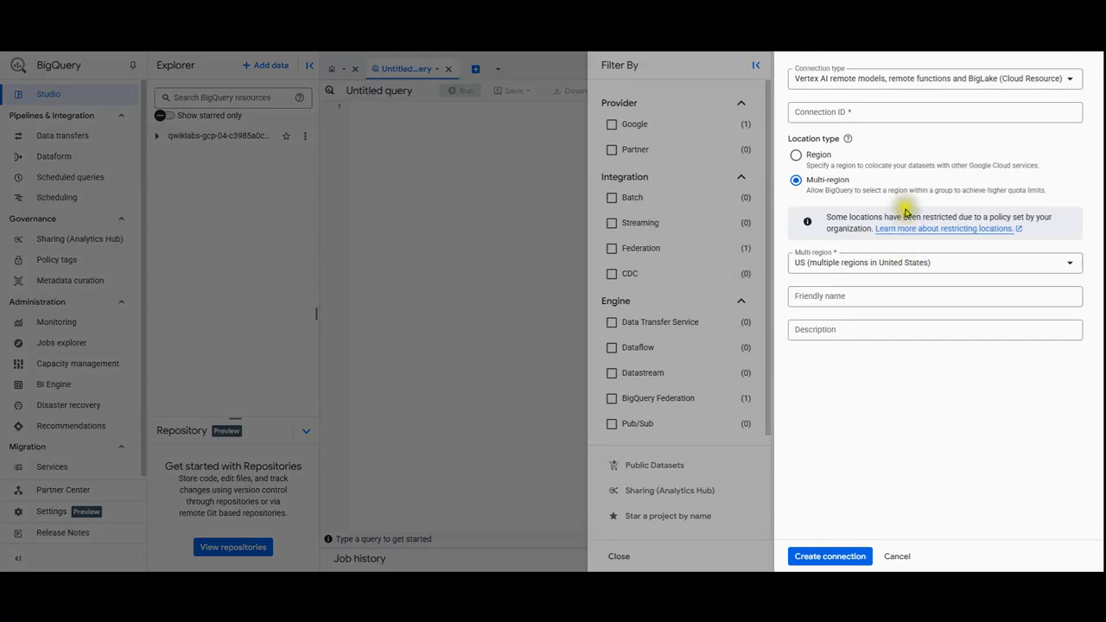
Create a Vertex AI remote models, remote functions and BigLake connection with ID embedding_conn in the US multi-region.
left_click(858, 80)
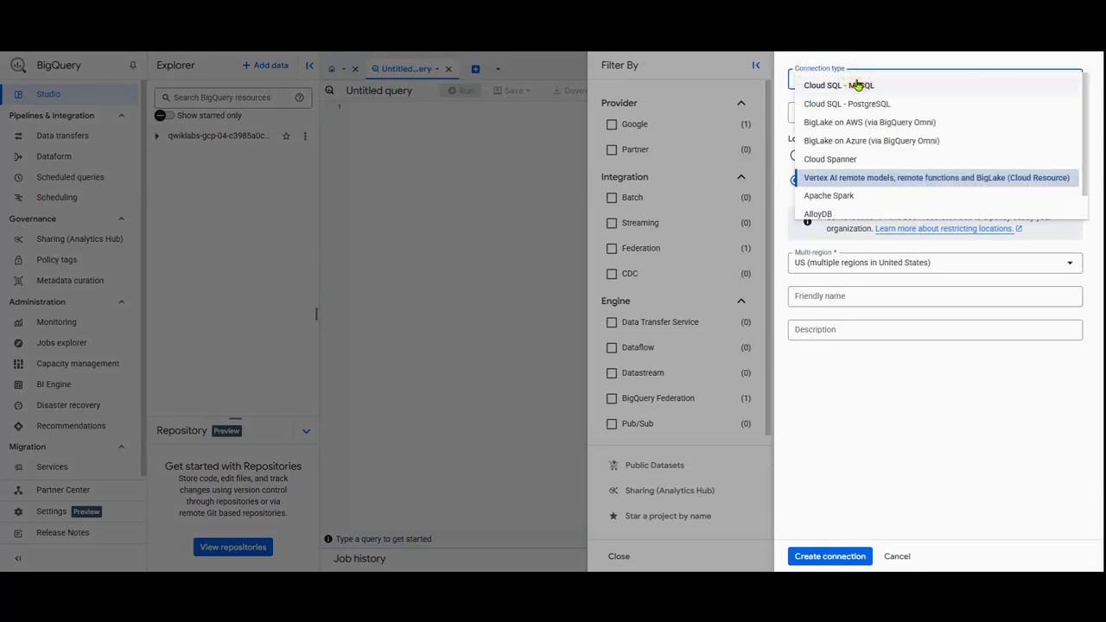
key("Escape")
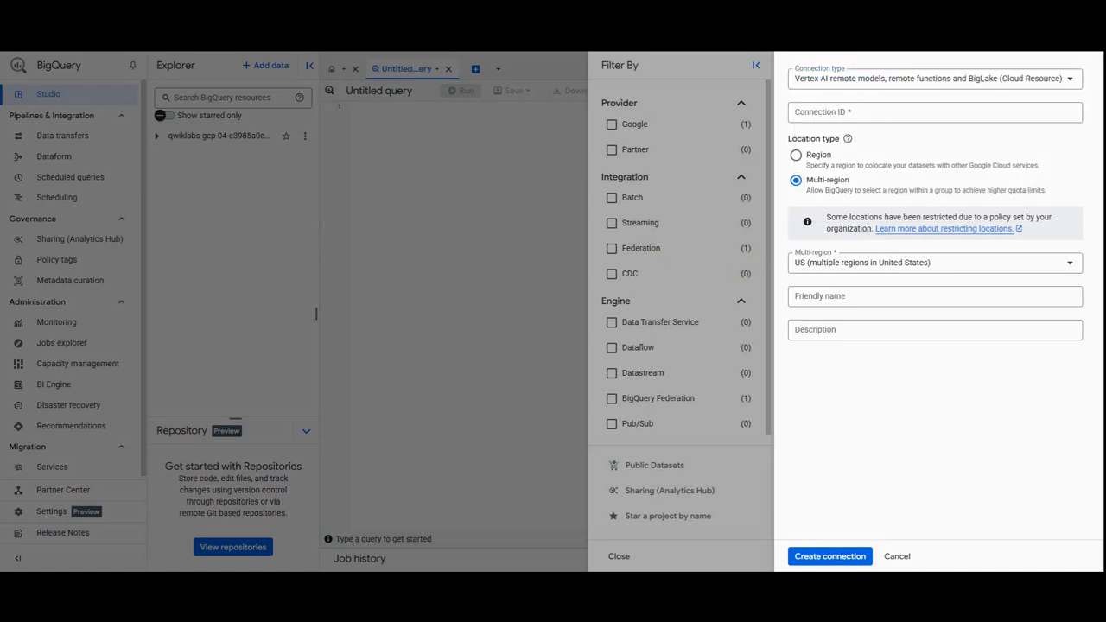
left_click(838, 112)
type("embedding_conn")
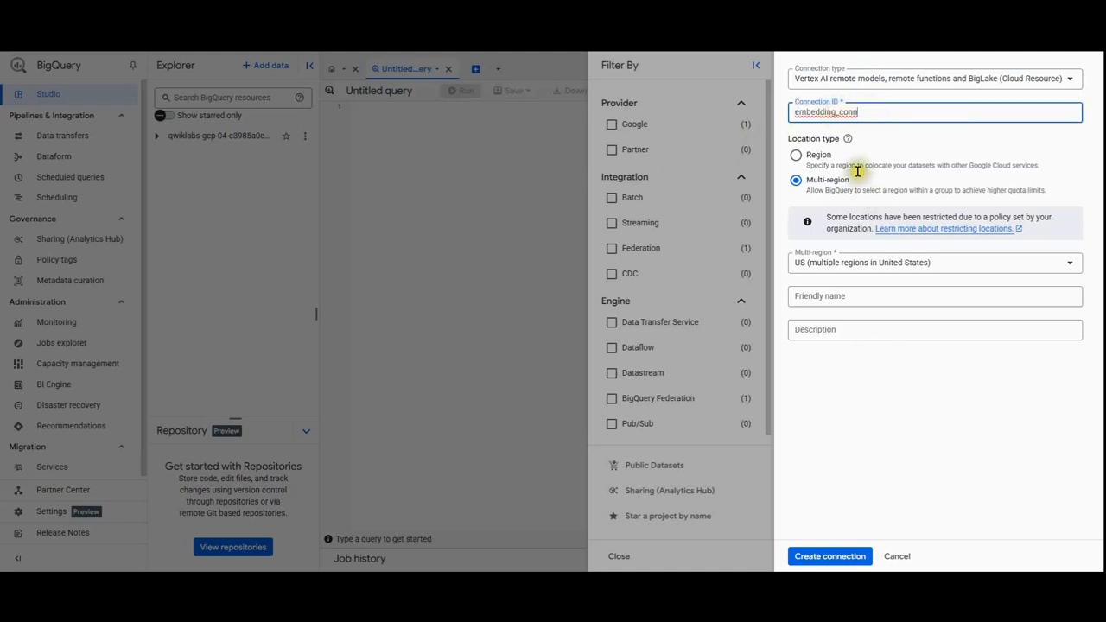
left_click(899, 78)
left_click(890, 173)
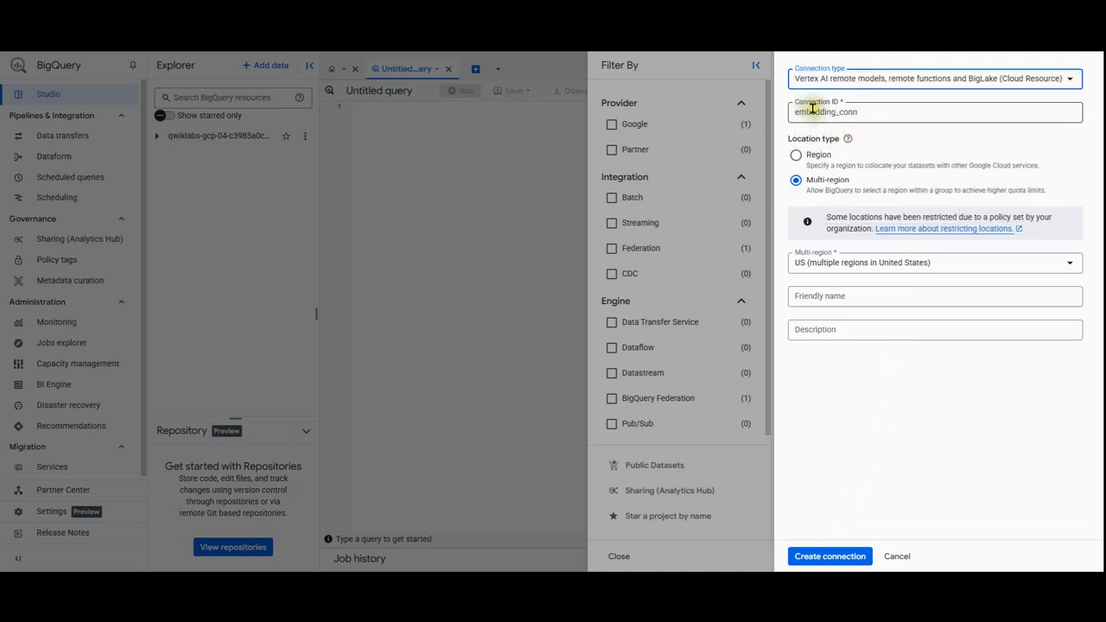
left_click(817, 556)
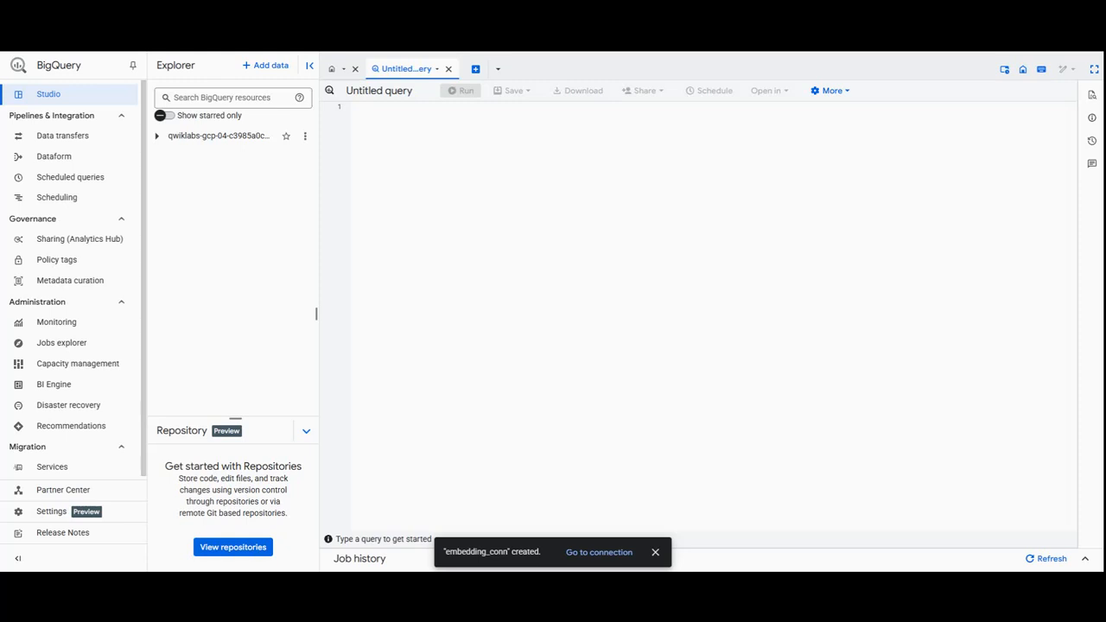
Expand the project's resources, open the embedding_conn connection details and copy its service account ID.
left_click(156, 138)
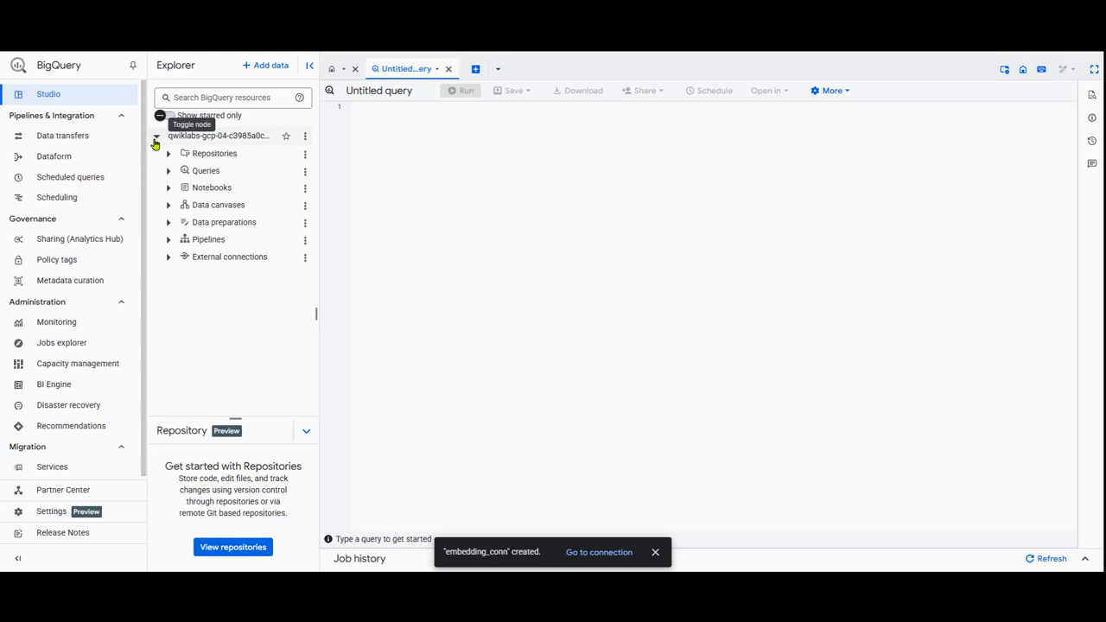
left_click(585, 553)
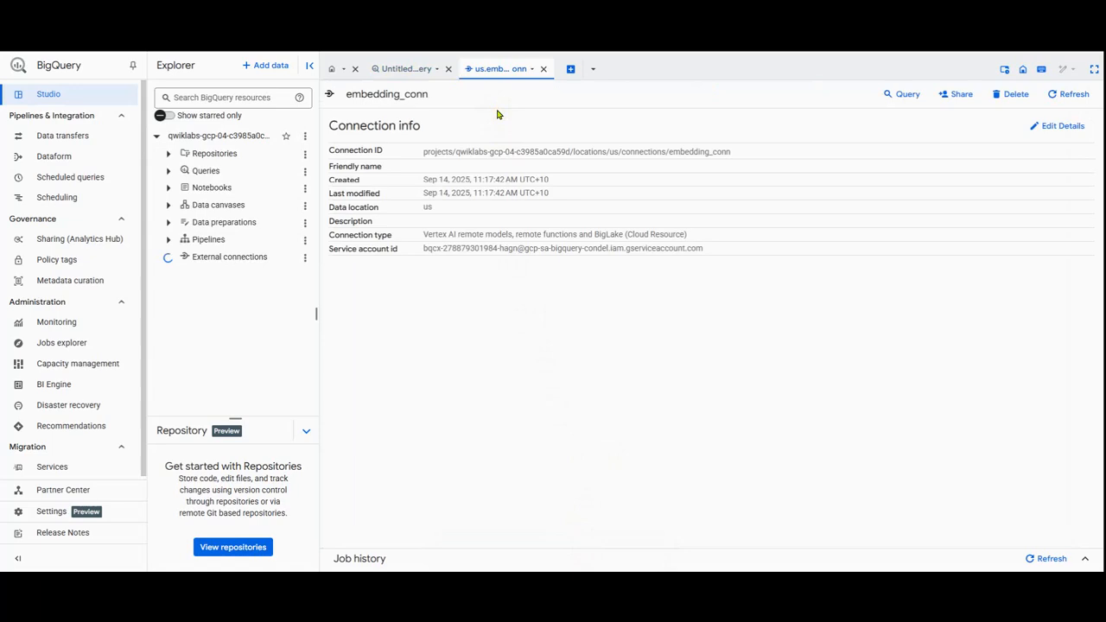
triple_click(597, 248)
right_click(597, 250)
left_click(619, 261)
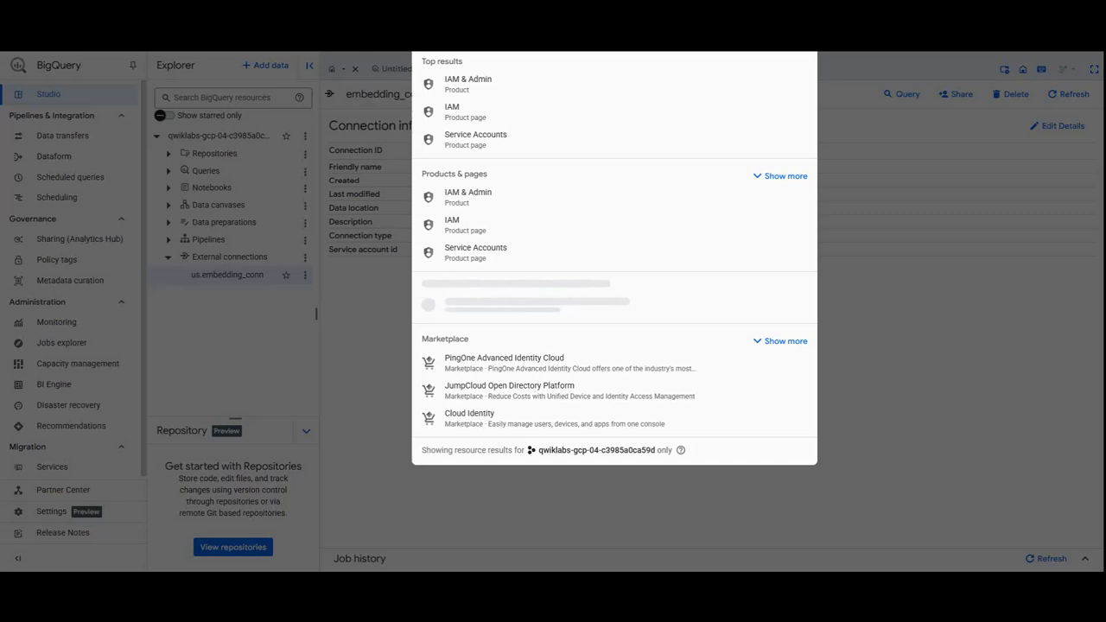
Open the project's IAM permissions page and start granting access to a new principal.
left_click(514, 90)
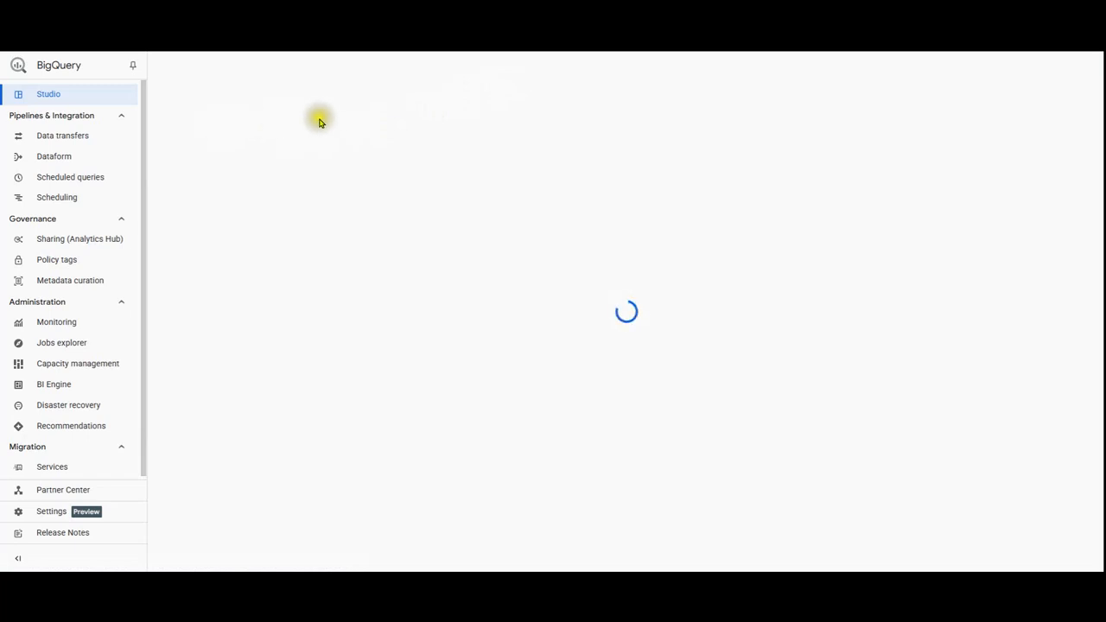
left_click(514, 40)
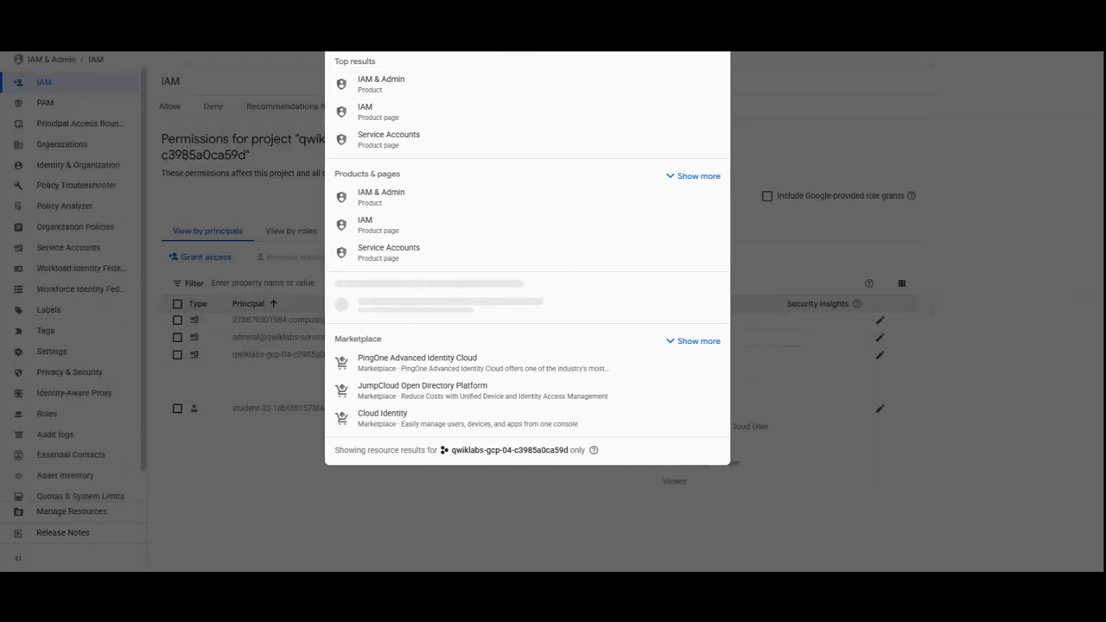
left_click(293, 203)
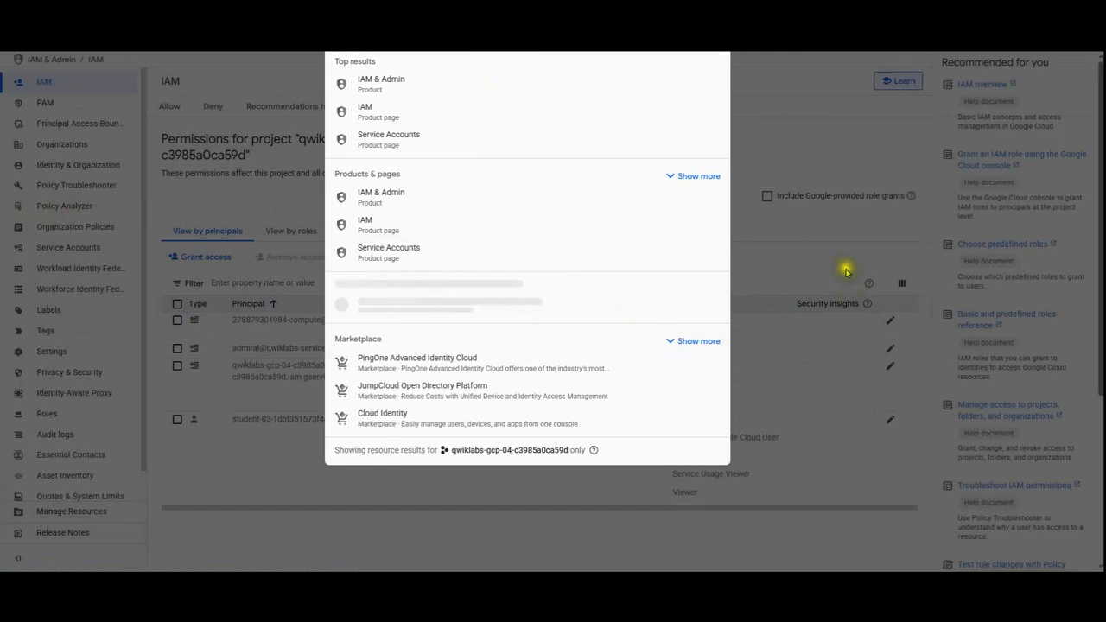
left_click(766, 75)
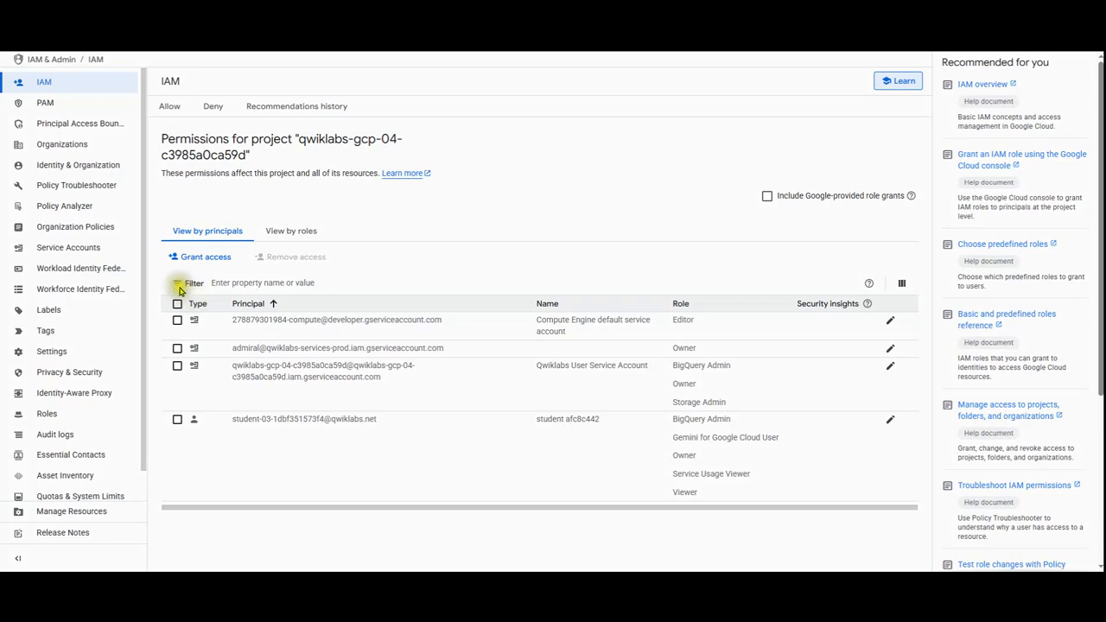
left_click(212, 257)
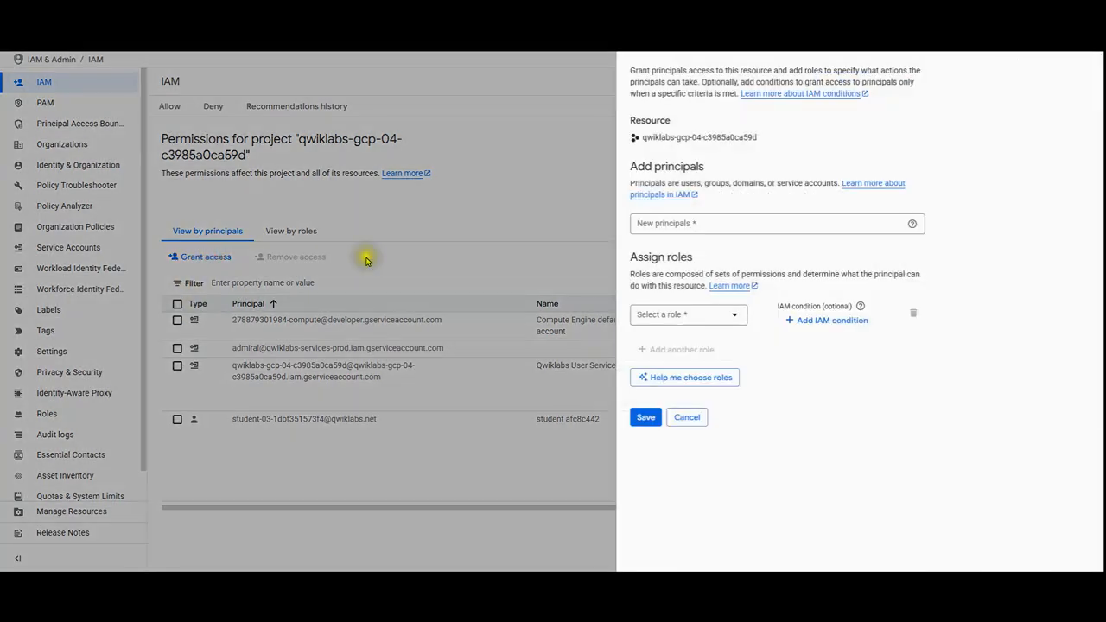
left_click(678, 225)
key("ctrl+v")
key("Return")
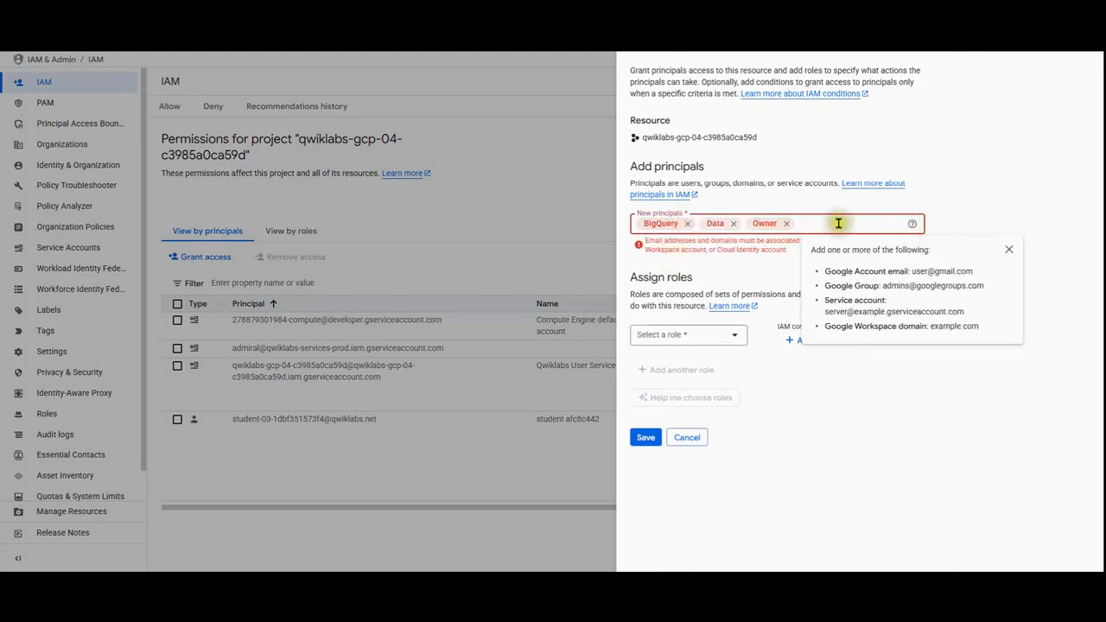
left_click(789, 225)
key("BackSpace")
key("BackSpace")
key("BackSpace")
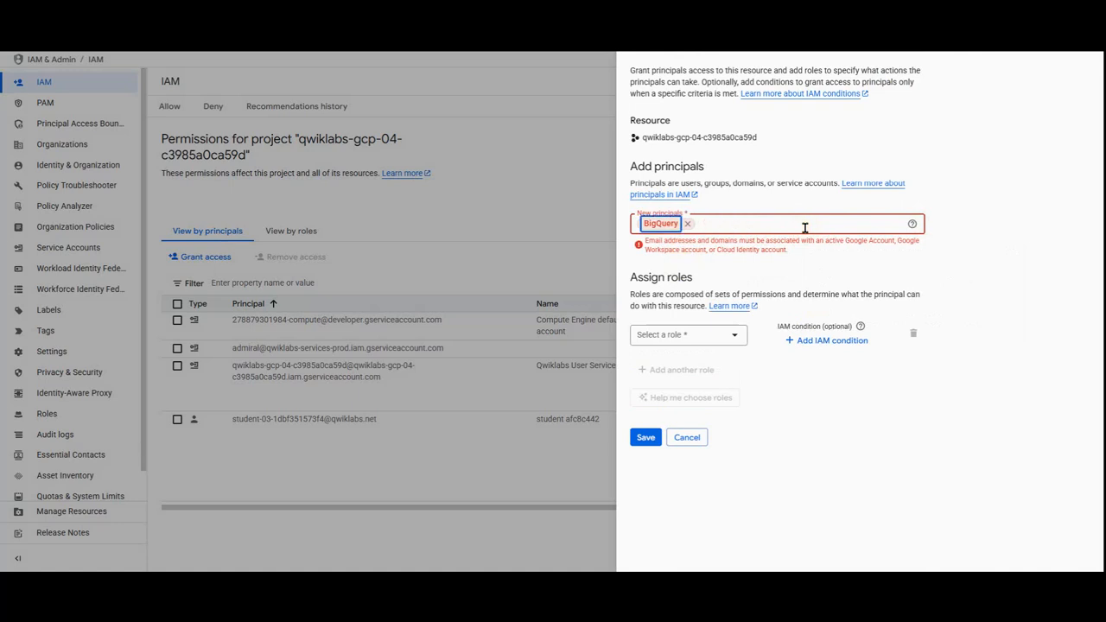
Find and assign the BigQuery Data Owner role in the access grant.
left_click(713, 328)
key("ctrl+v")
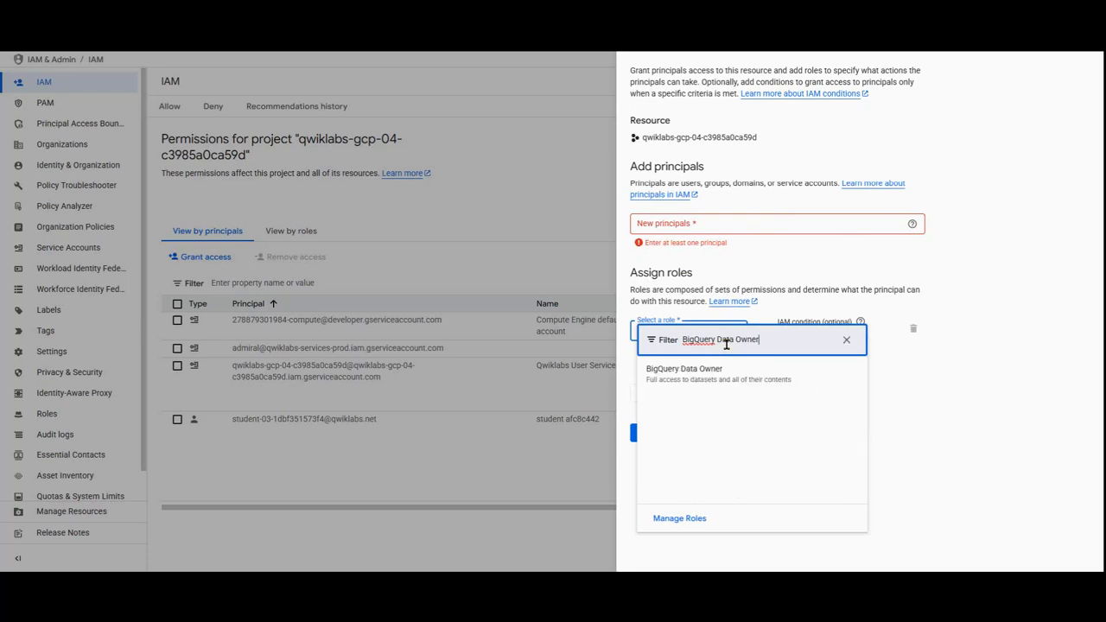
left_click(703, 372)
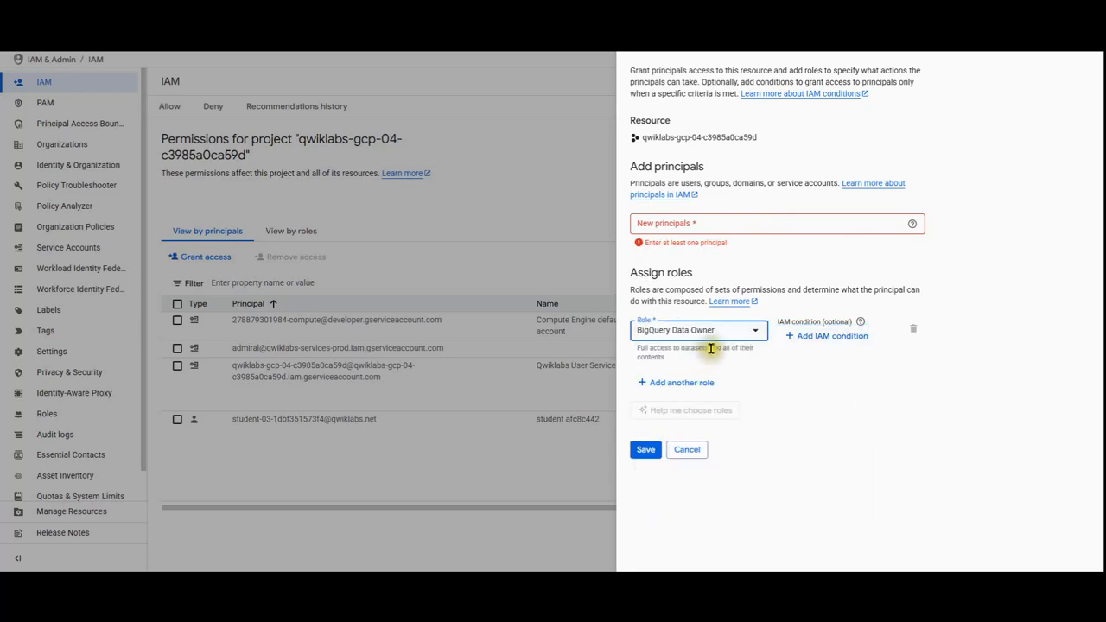
Add Vertex AI User as a second role in the access grant.
left_click(699, 385)
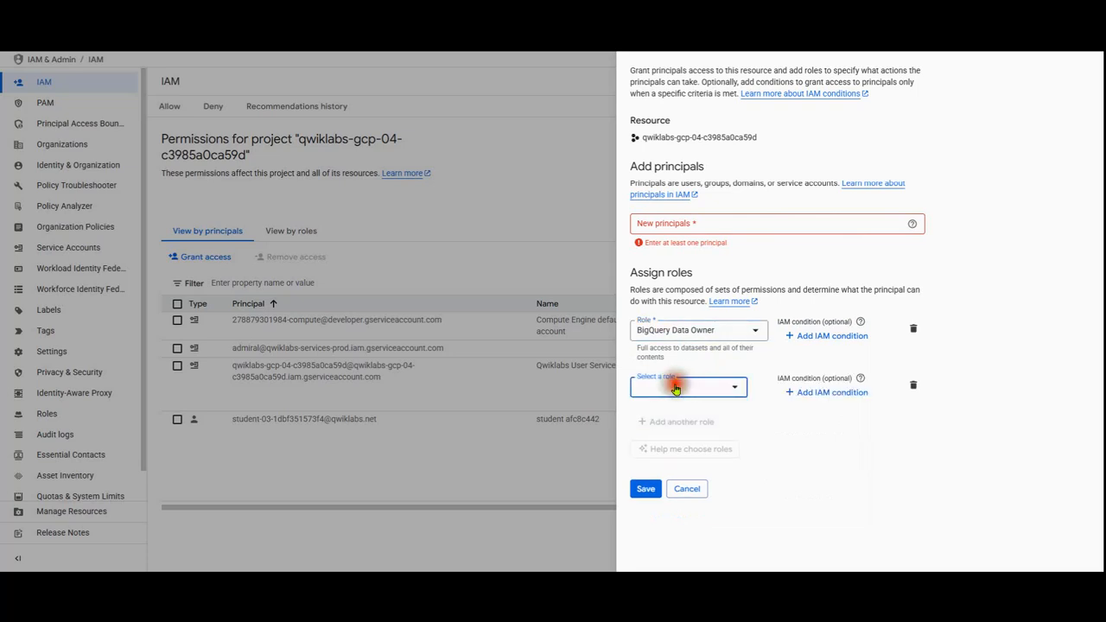
left_click(676, 388)
type("v")
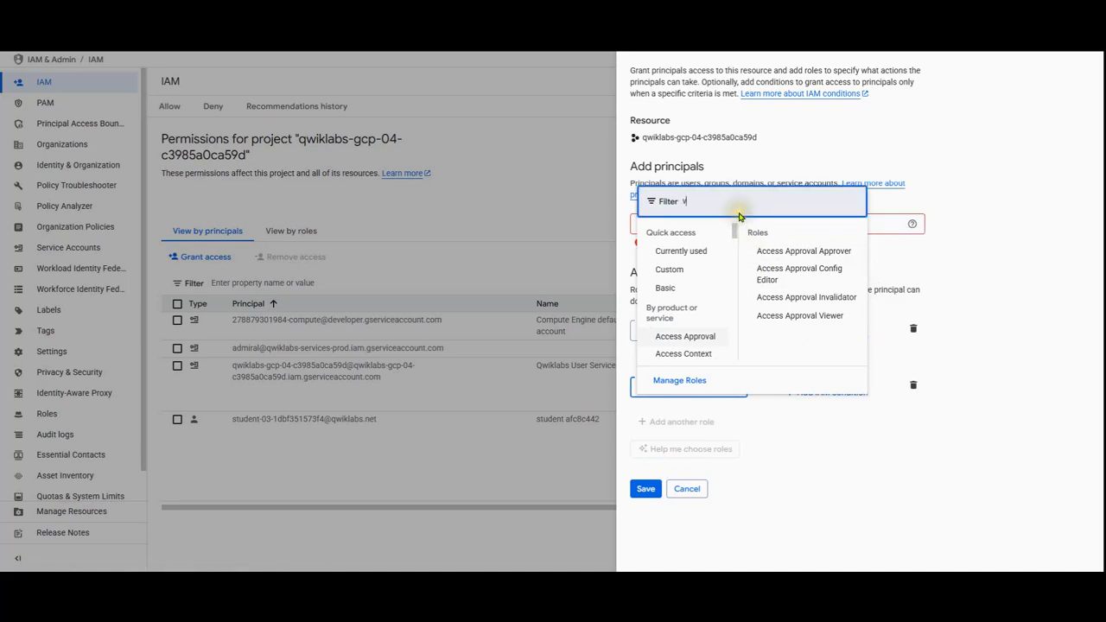
type("ertec a")
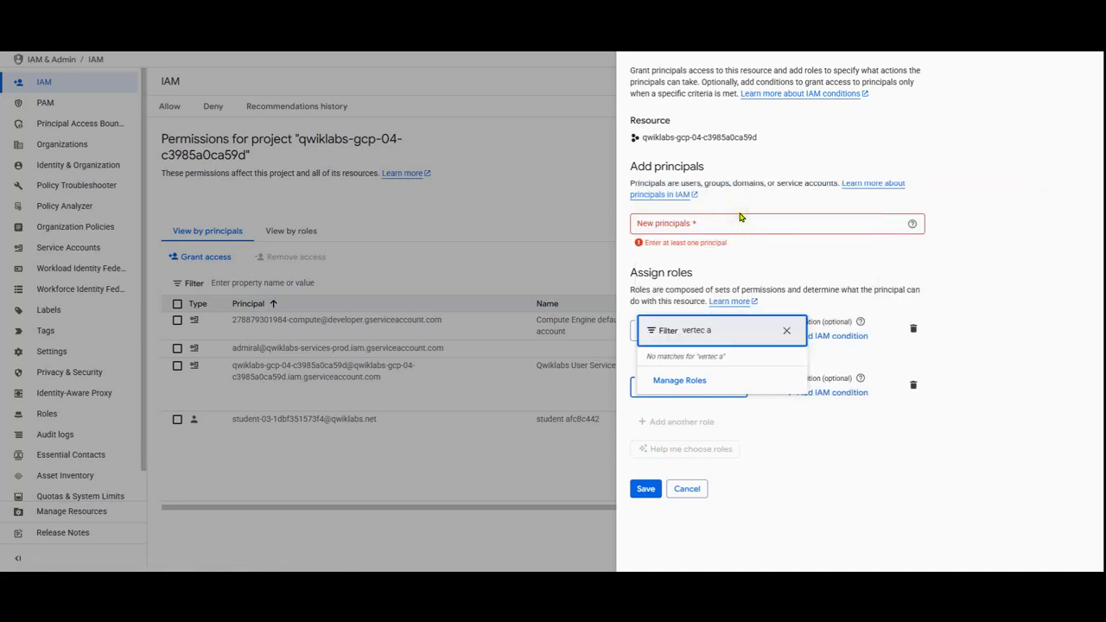
key("BackSpace")
key("BackSpace")
key("BackSpace")
type("x ai")
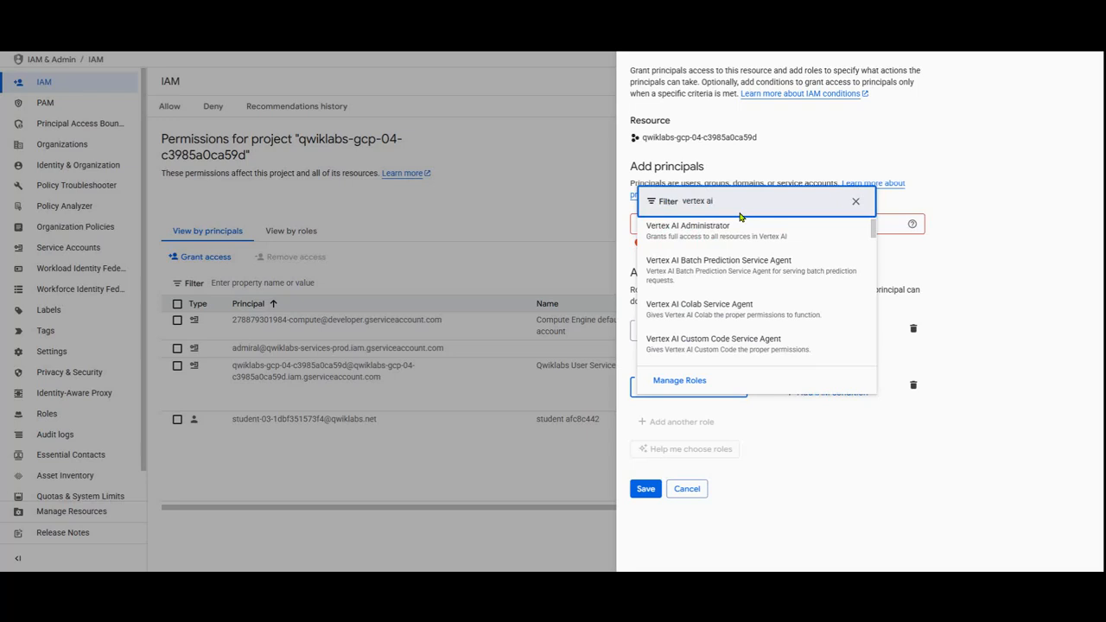
type(" user")
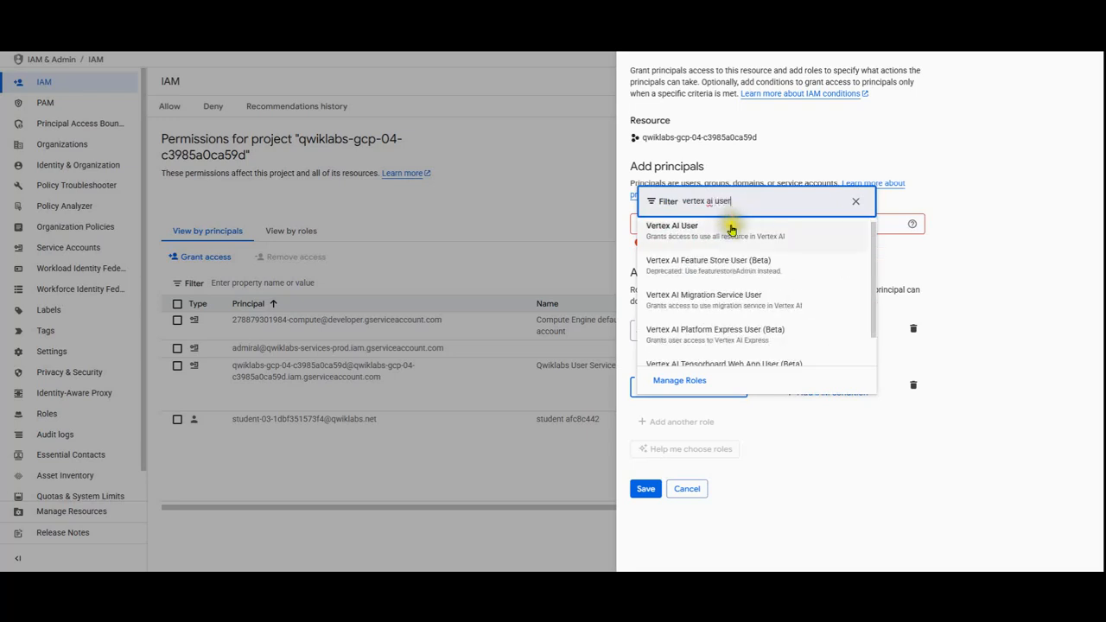
left_click(704, 229)
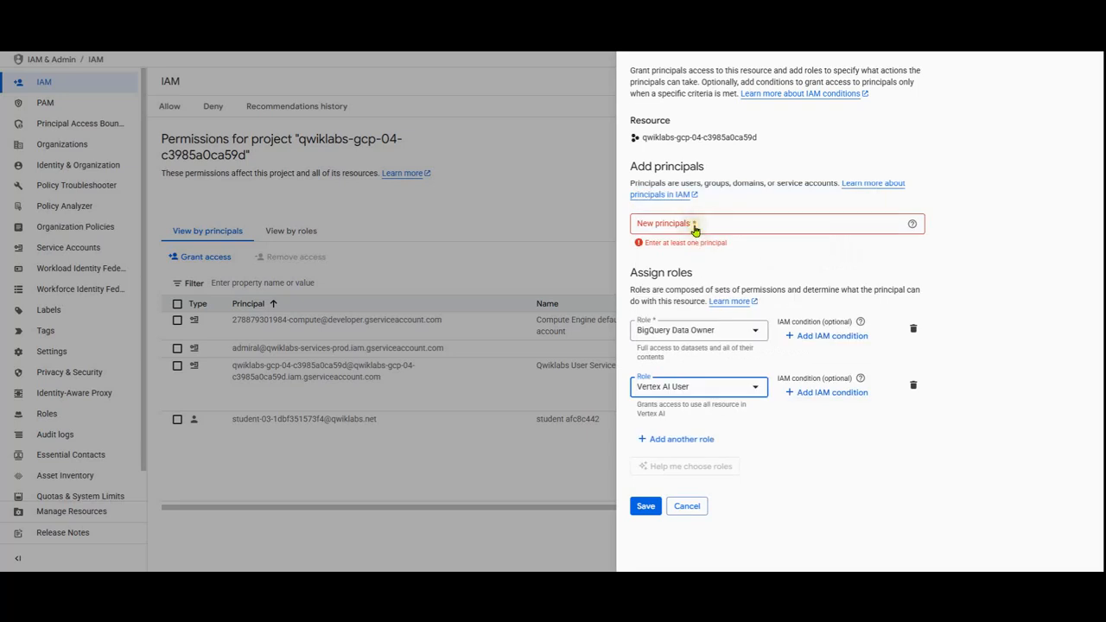
Enter the connection's copied service account as the new principal and save the access grant.
left_click(694, 229)
key("ctrl+v")
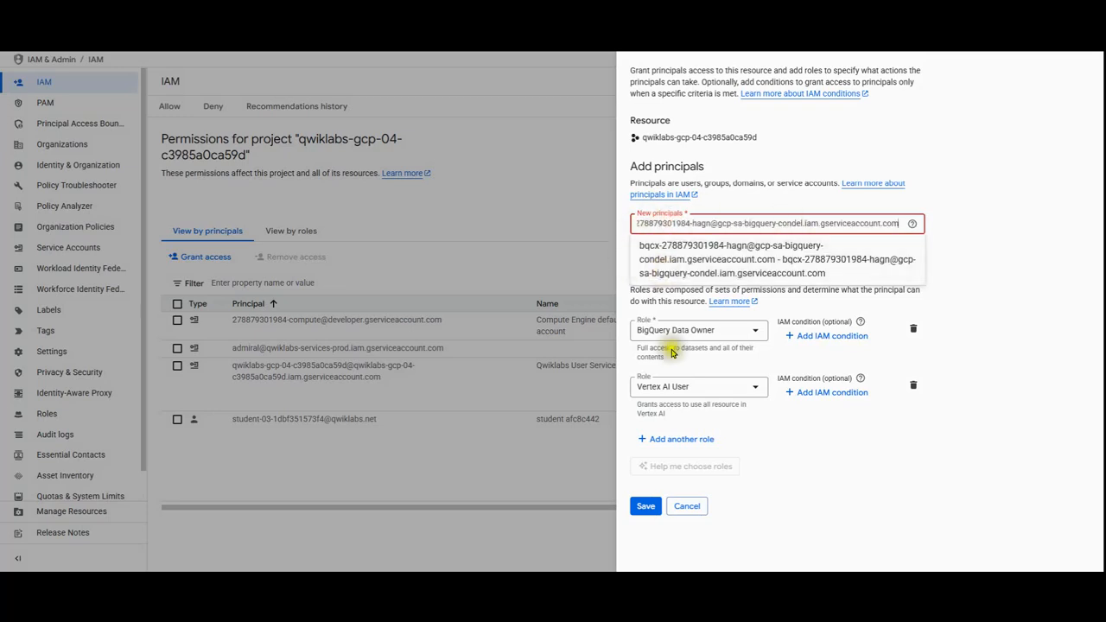
left_click(640, 506)
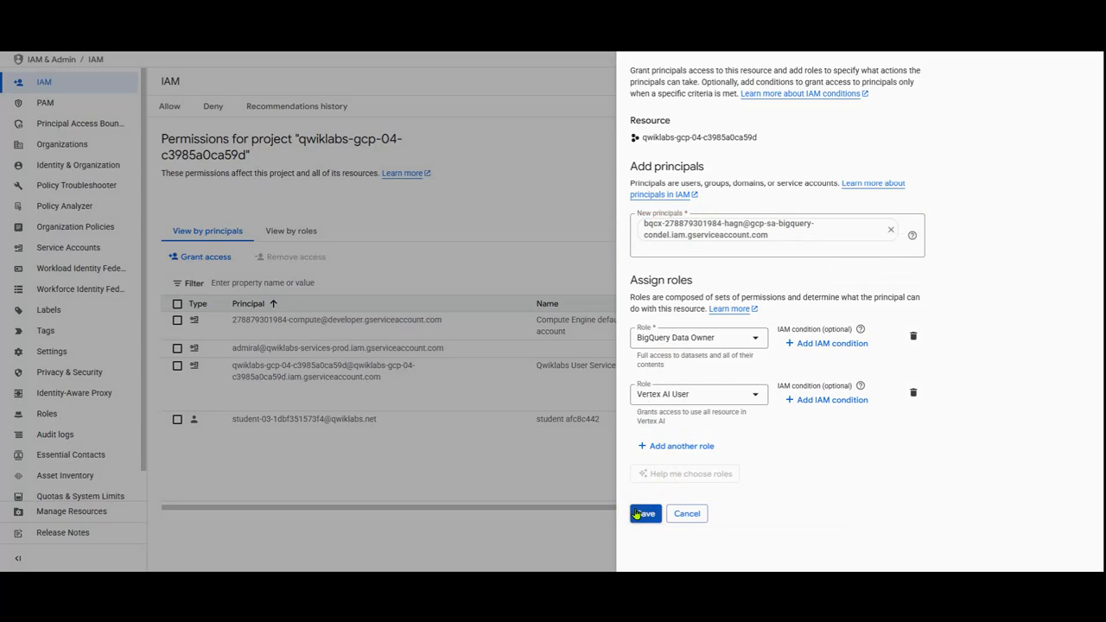
Save the access grant and open the Enabled APIs & services page.
left_click(639, 513)
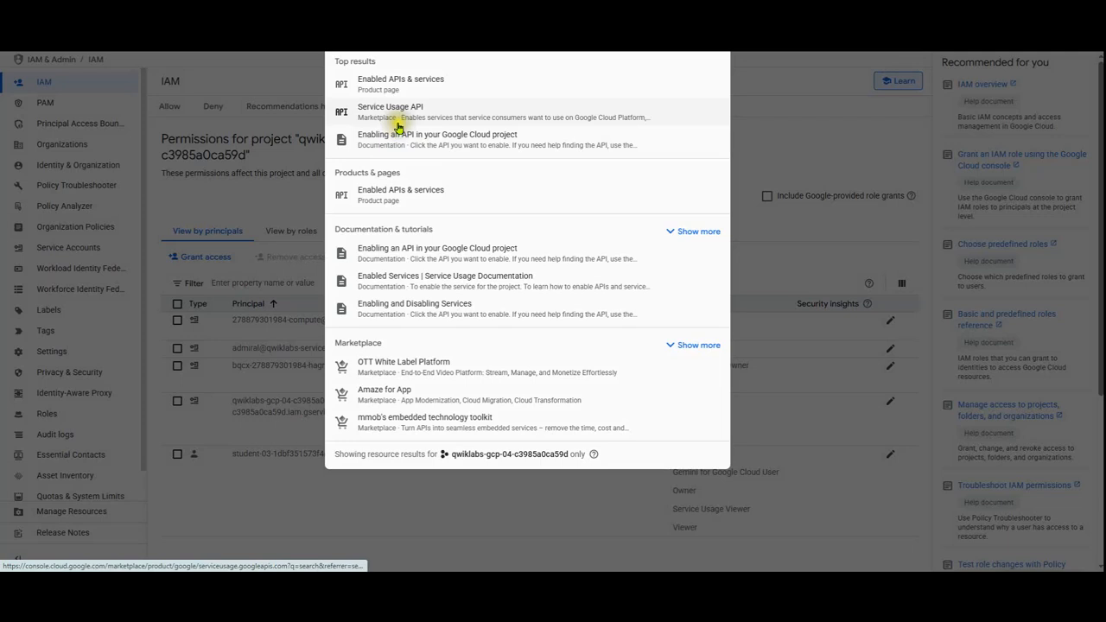
left_click(402, 92)
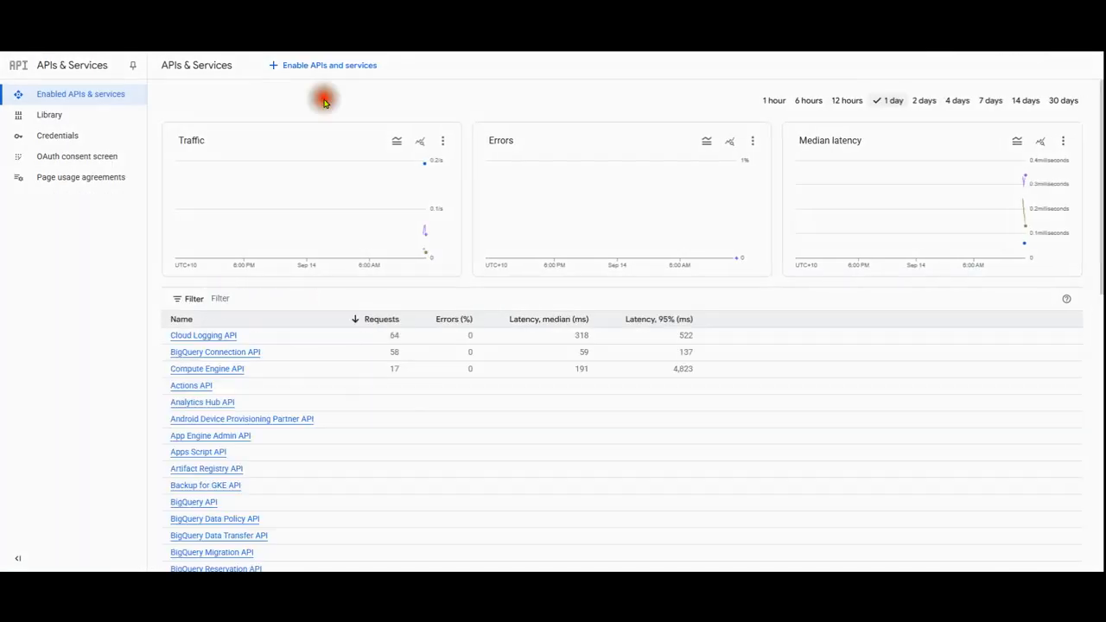
Search the API Library for "vertex ai api" and enable the Vertex AI API.
left_click(349, 68)
left_click(447, 196)
type("vertex a")
key("Return")
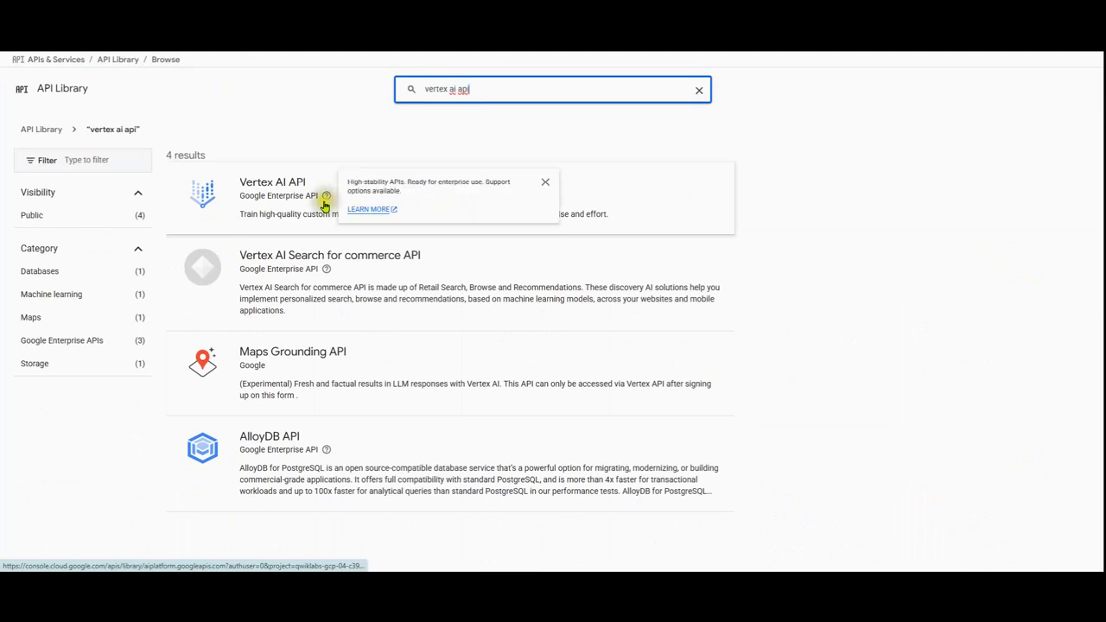
left_click(326, 199)
left_click(286, 182)
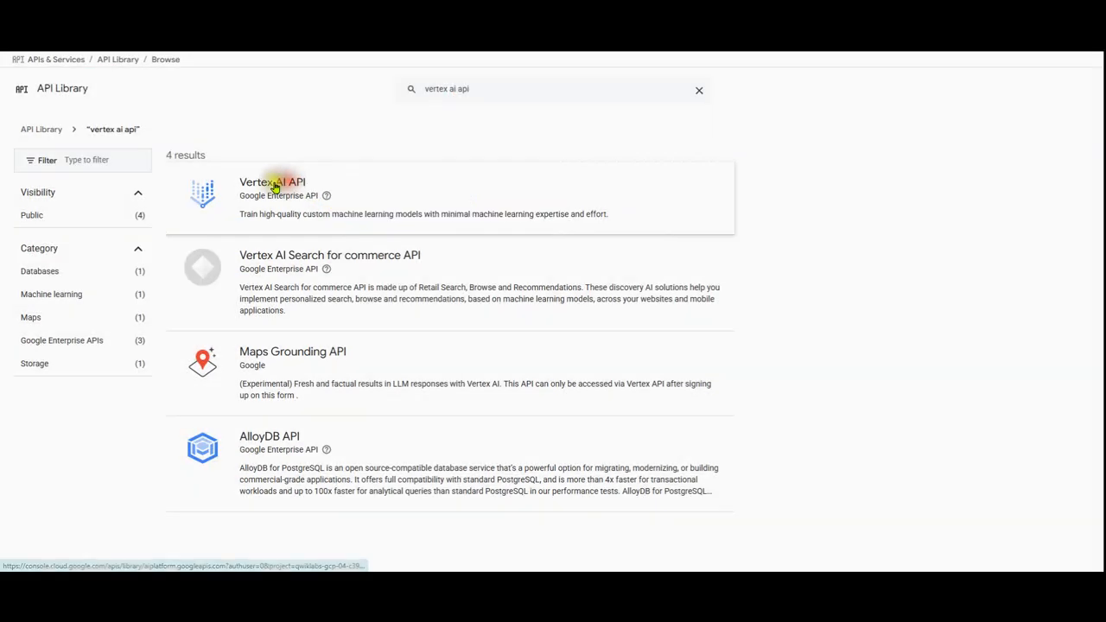
left_click(274, 184)
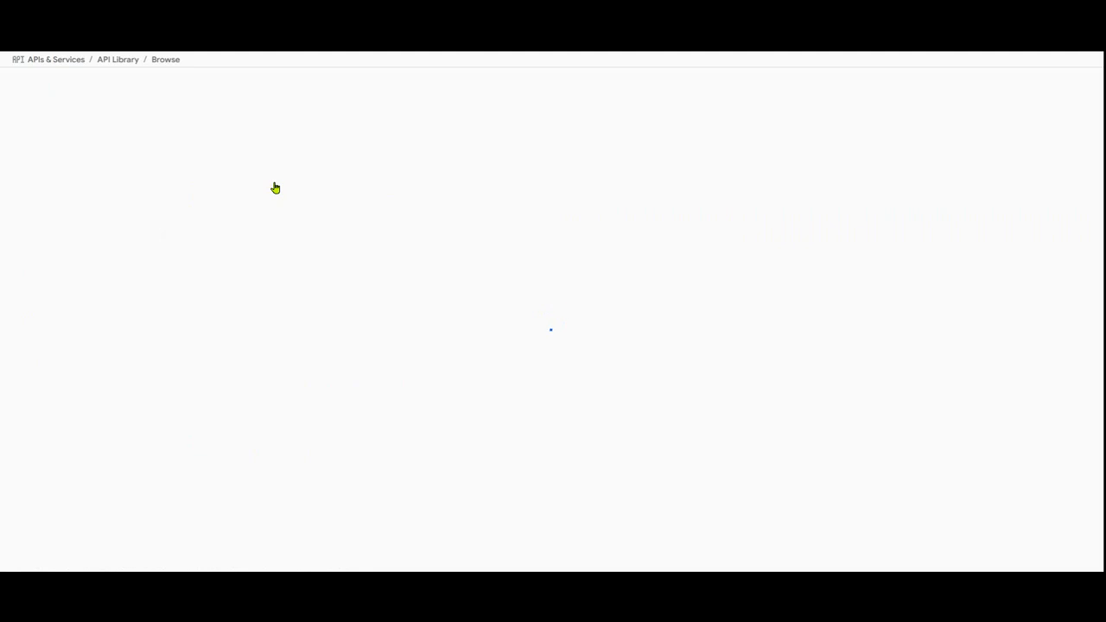
left_click(124, 199)
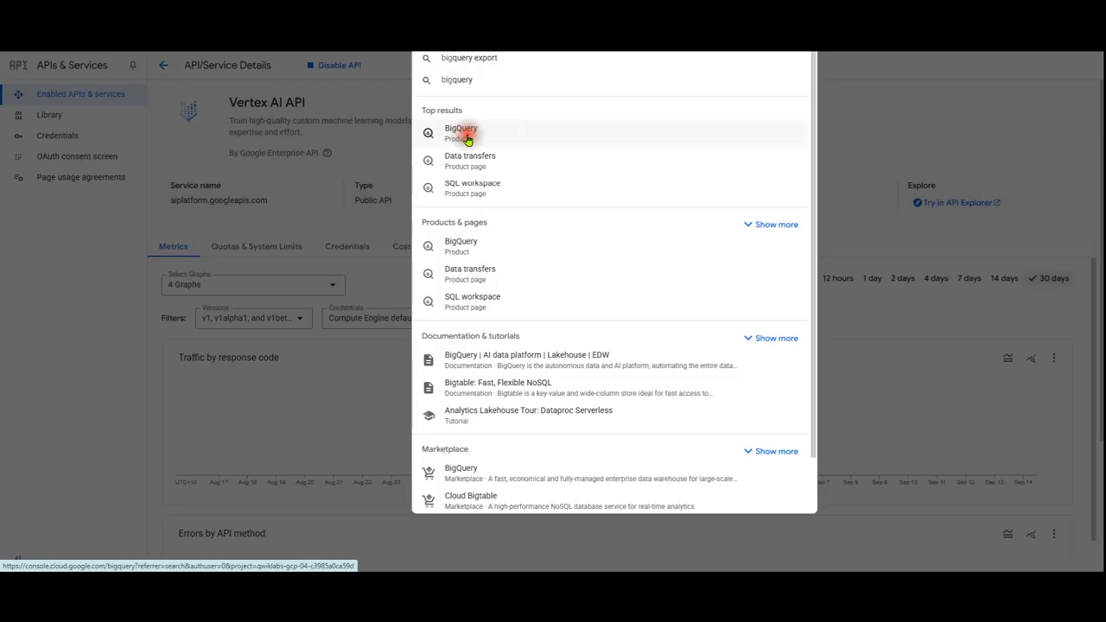
Go to BigQuery and create a dataset named CustomerReview in the project, keeping the US multi-region location.
left_click(467, 138)
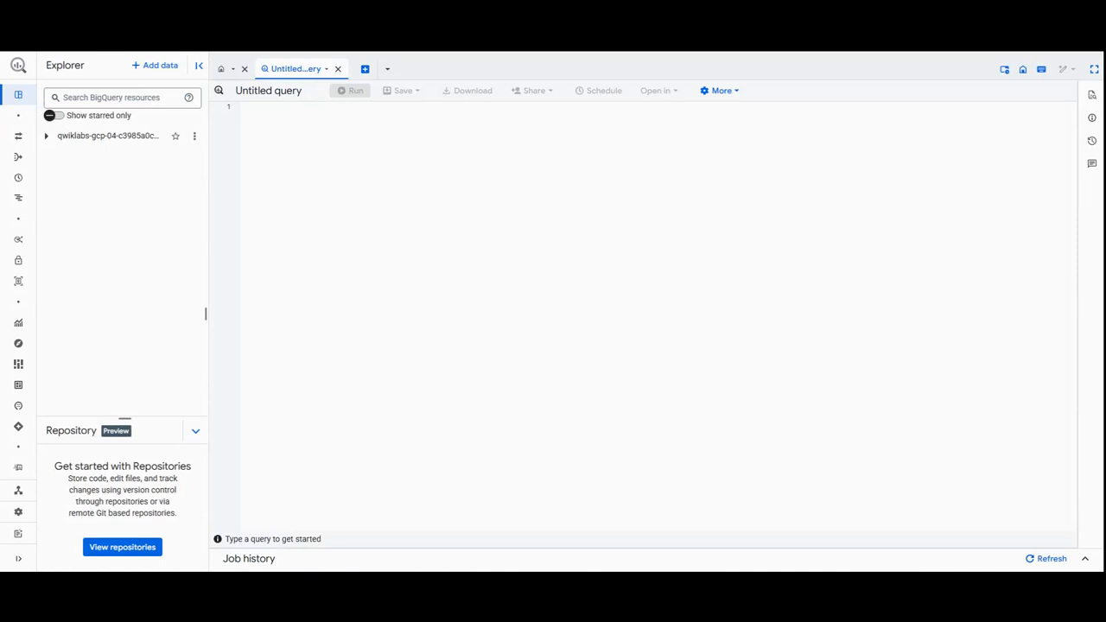
left_click(194, 136)
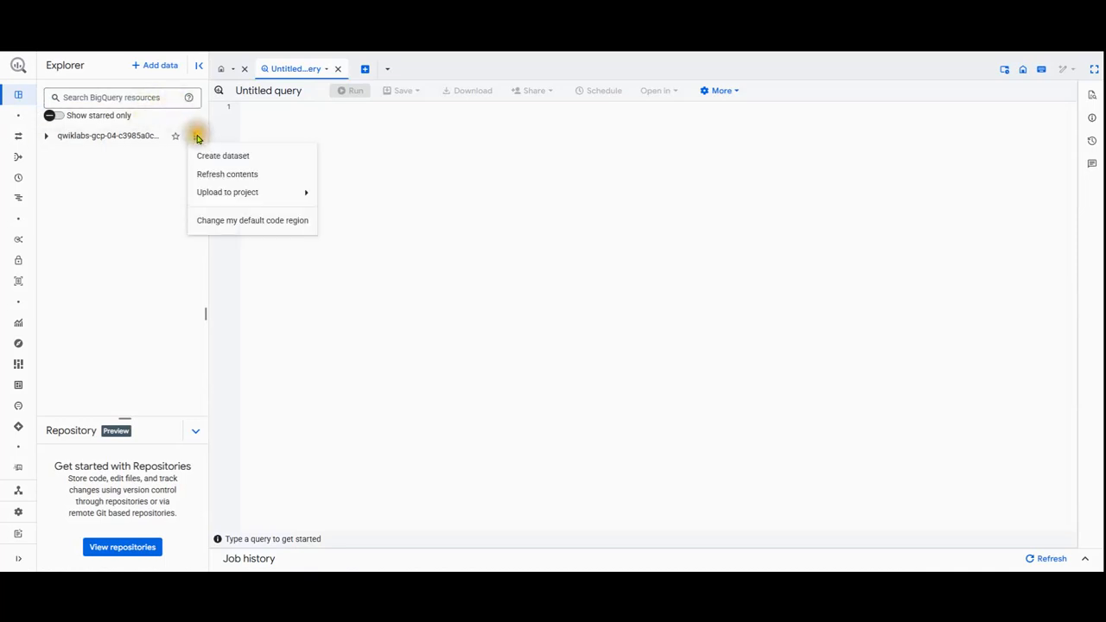
left_click(203, 156)
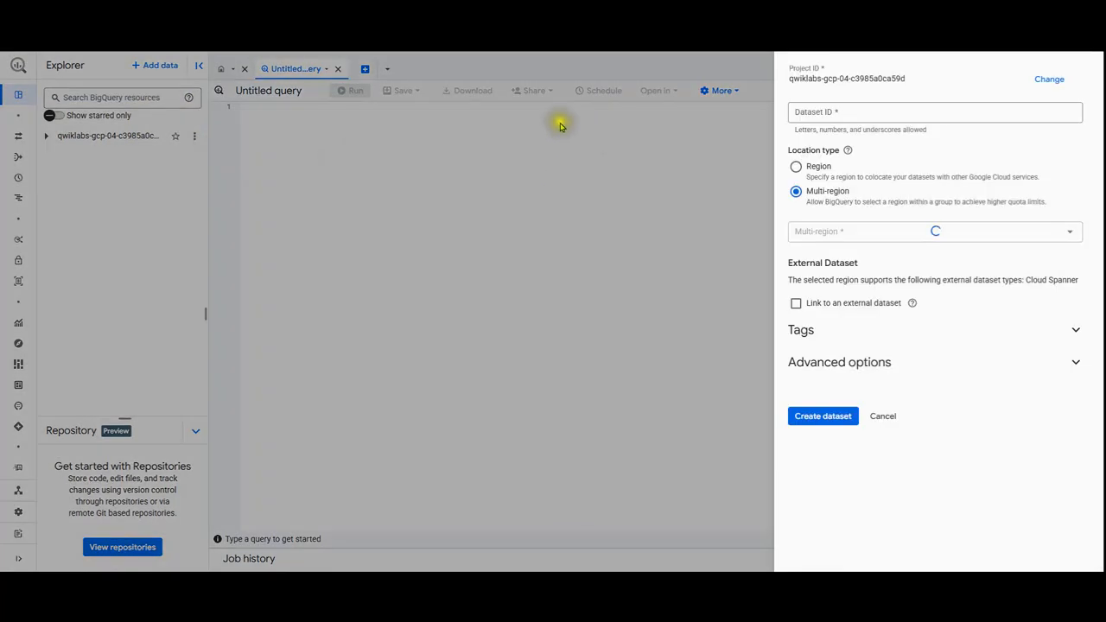
left_click(810, 112)
type("CustomerReview")
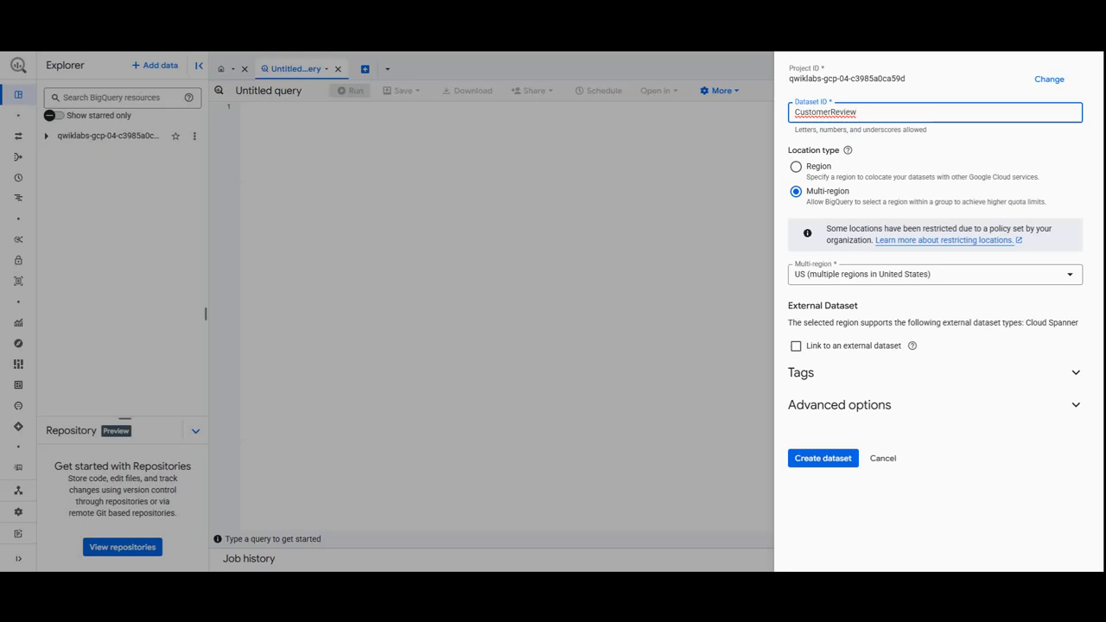
left_click(834, 458)
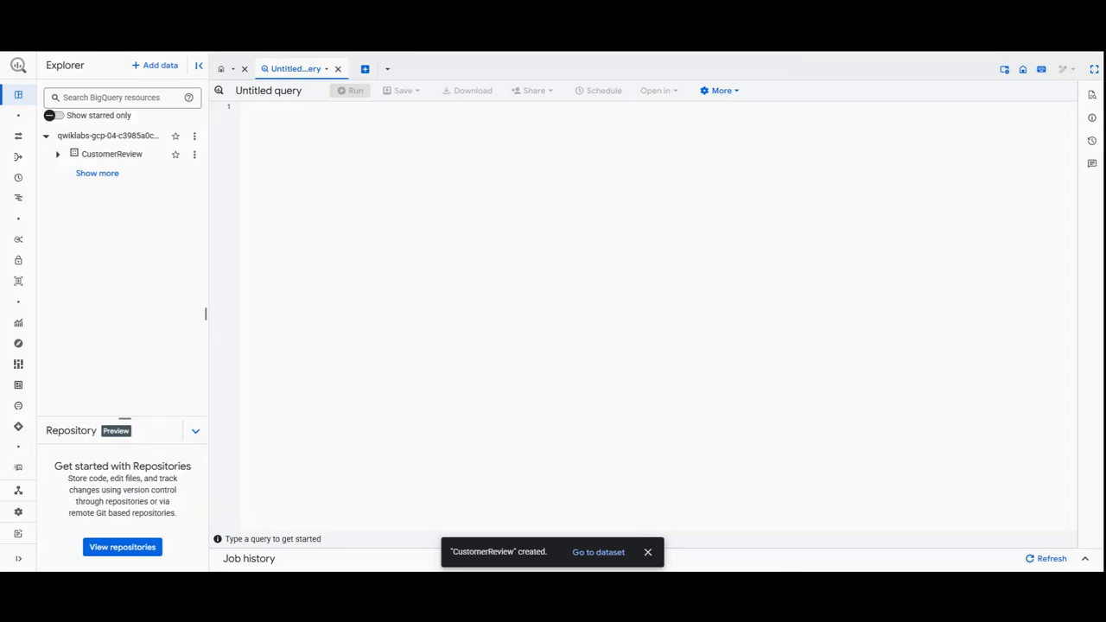
Write and run a query creating the remote model CustomerReview.Embeddings over connection us.embedding_conn with endpoint text-embedding-005.
left_click(279, 116)
type("CREATE OR REPLACE MODEL `CustomerReview.Embeddings` REMOTE WITH CONNECTION `us.embedding_conn` OPTIONS (ENDPOINT = 'text-embedding-005');")
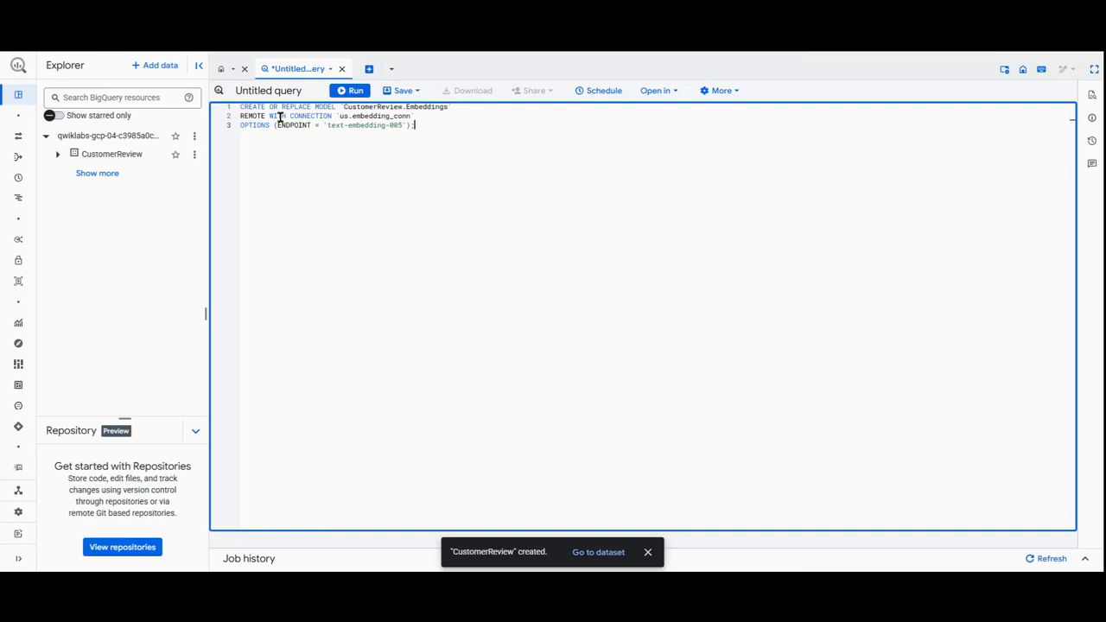
left_click(360, 93)
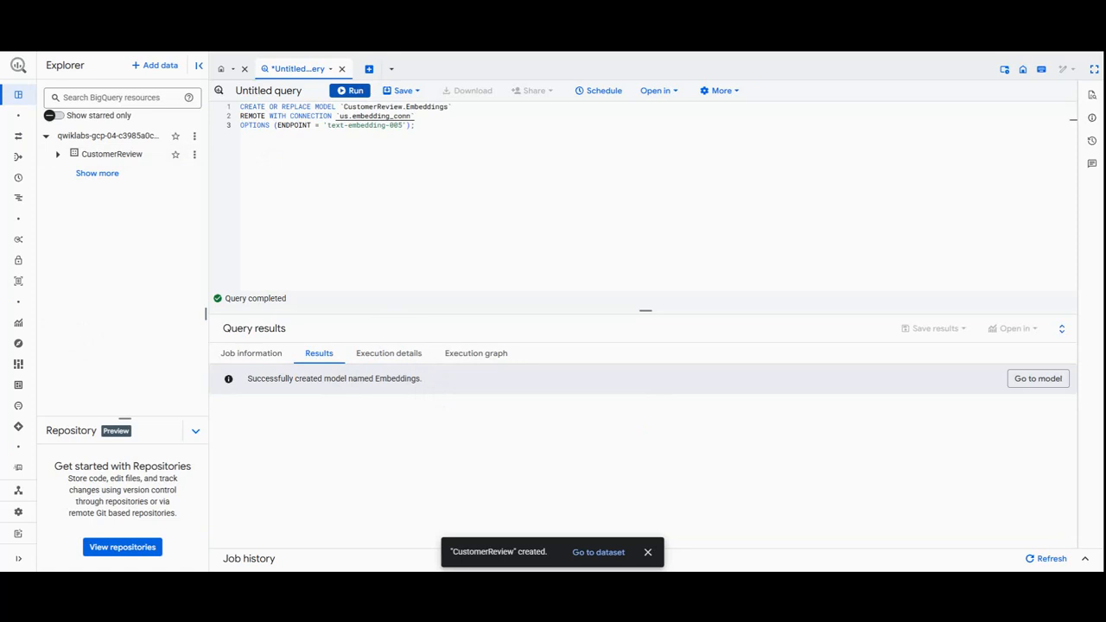
In a new query, load gs://spls/gsp1249/customer_reviews.csv into the table CustomerReview.customer_reviews with LOAD DATA OVERWRITE.
left_click(368, 69)
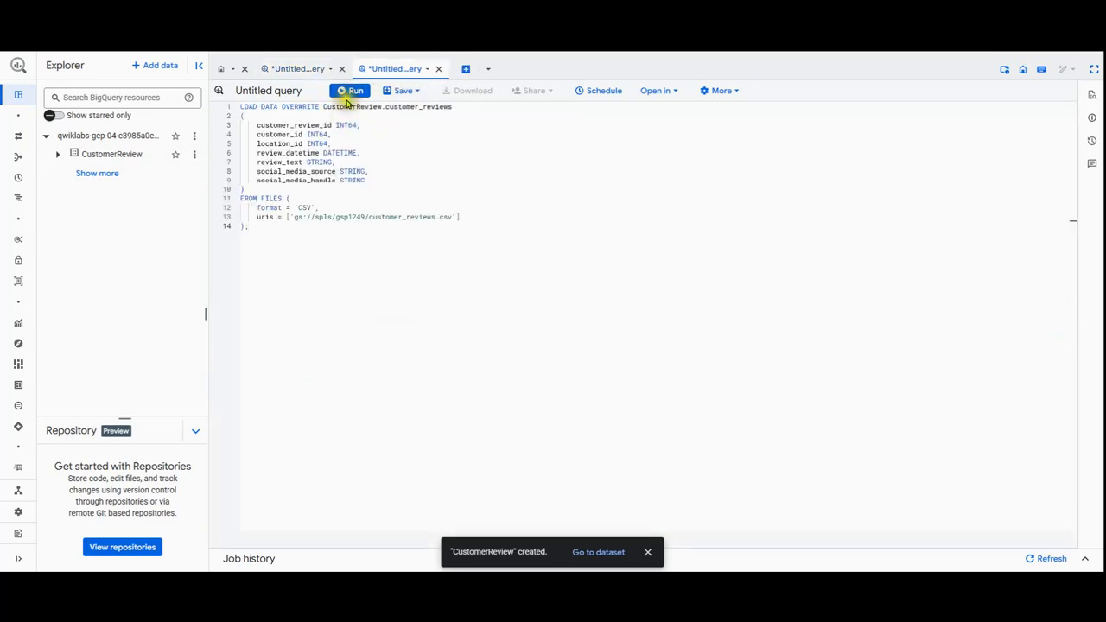
left_click(347, 92)
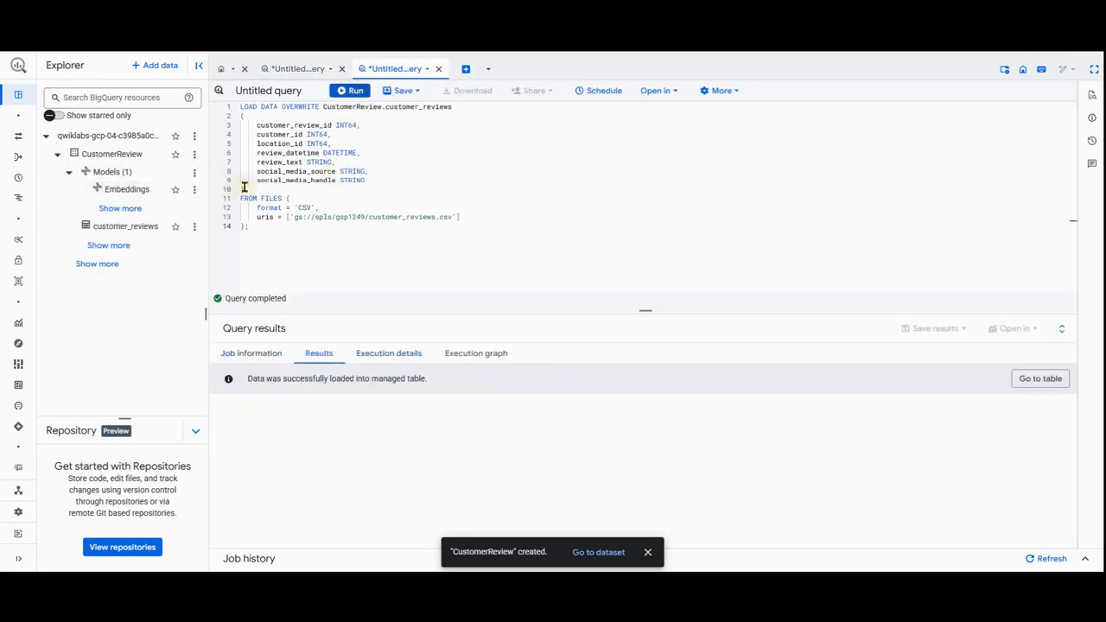
left_click(416, 253)
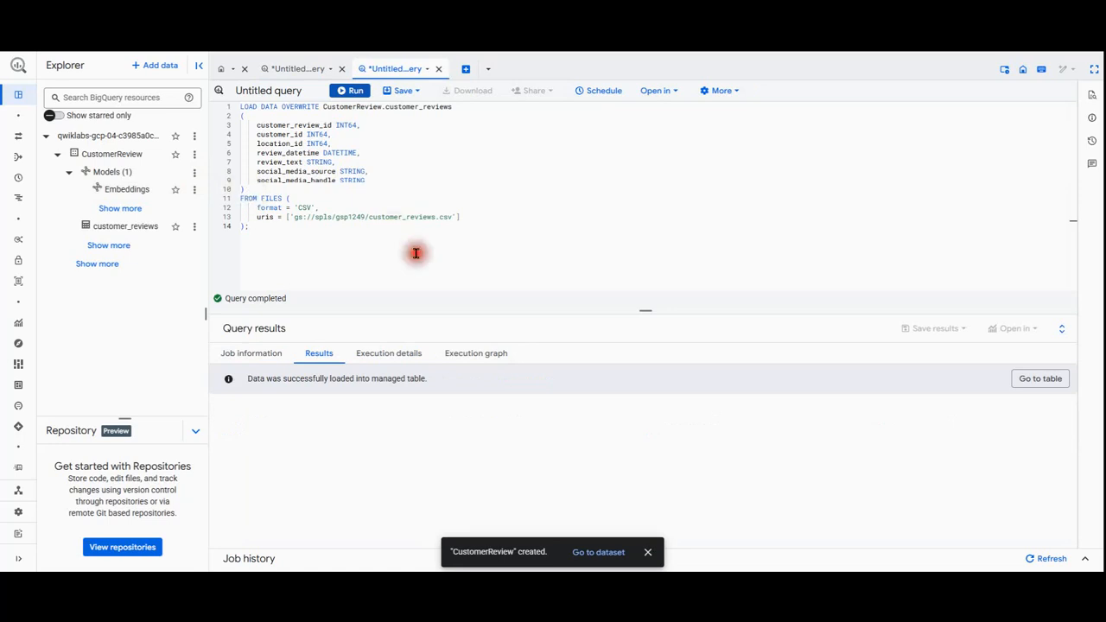
Open the customer_reviews table and look through its schema and a preview of its rows.
left_click(133, 228)
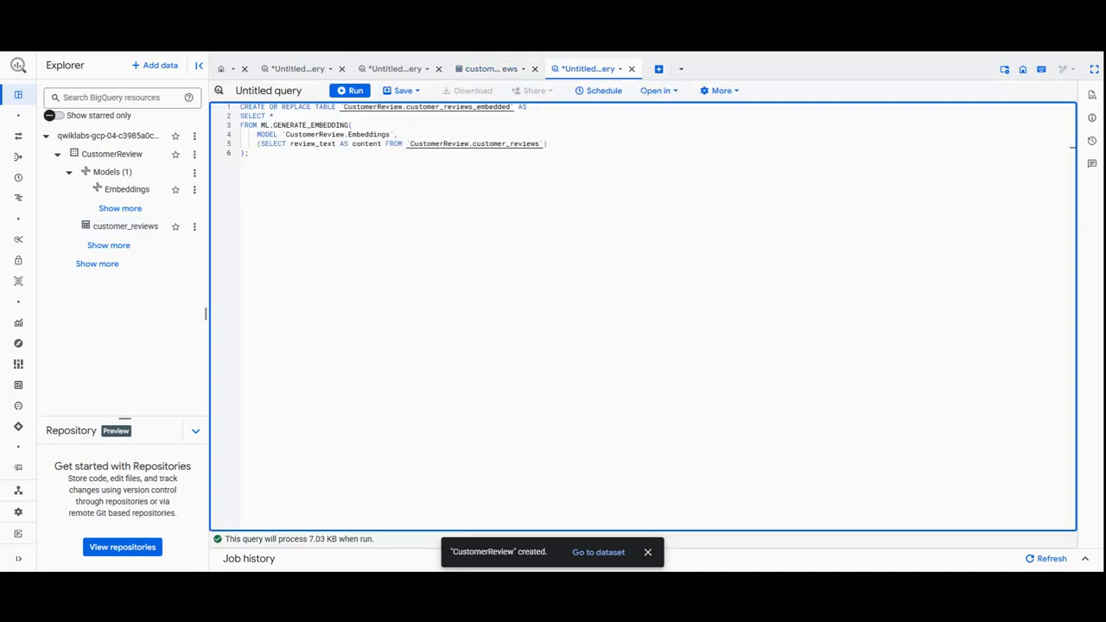
left_click(483, 70)
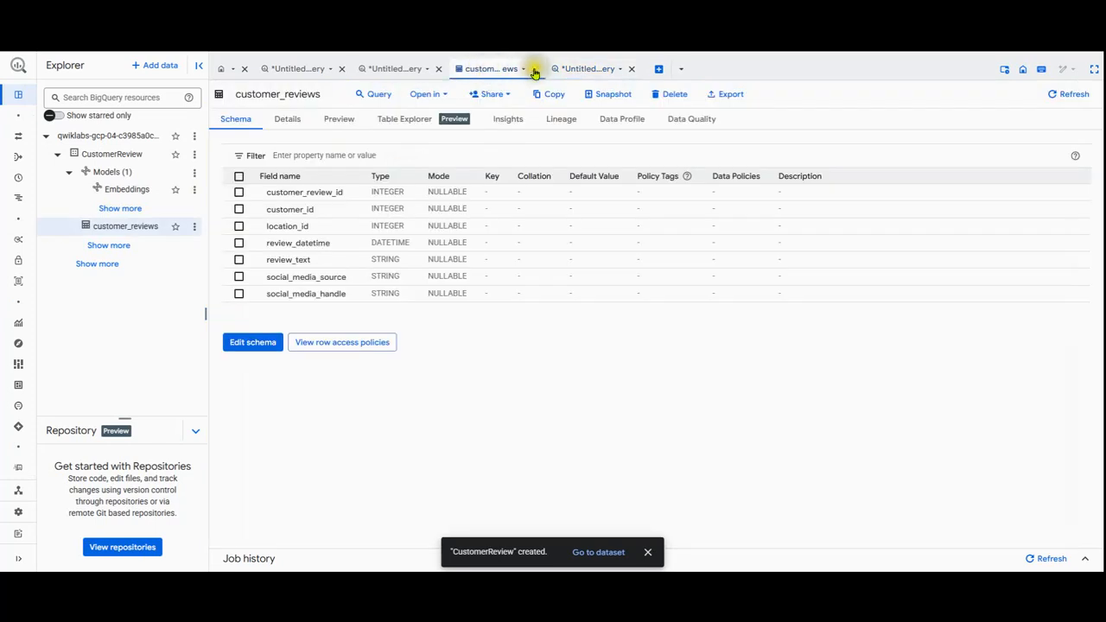
left_click(340, 120)
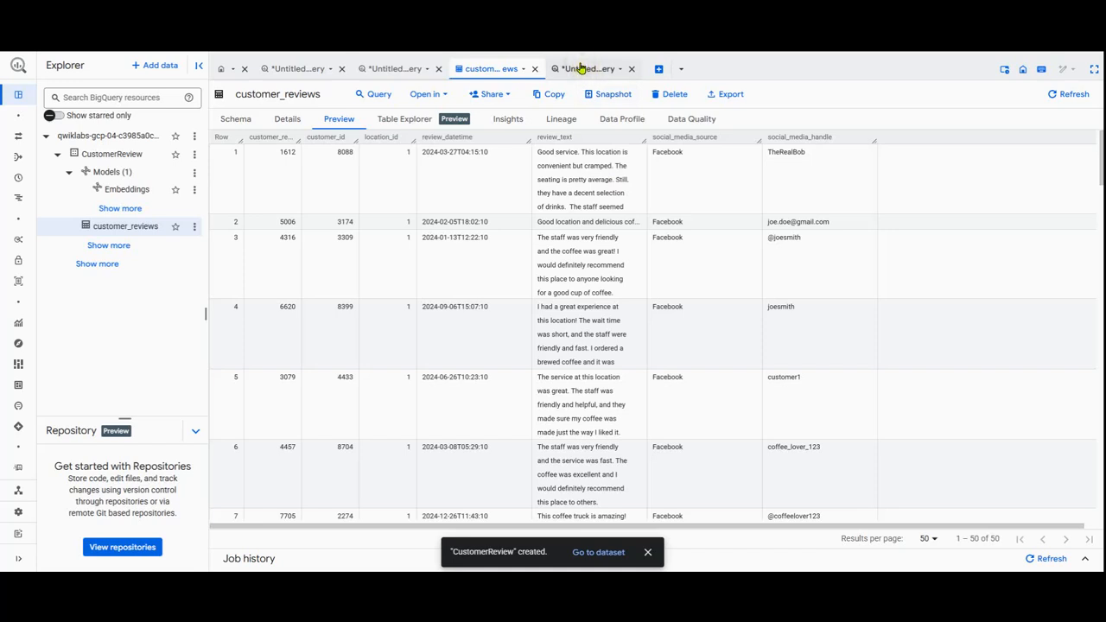
Run the ML.GENERATE_EMBEDDING query that creates CustomerReview.customer_reviews_embedded from the review_text column using the CustomerReview.Embeddings model.
left_click(580, 69)
left_click(483, 180)
left_click(354, 91)
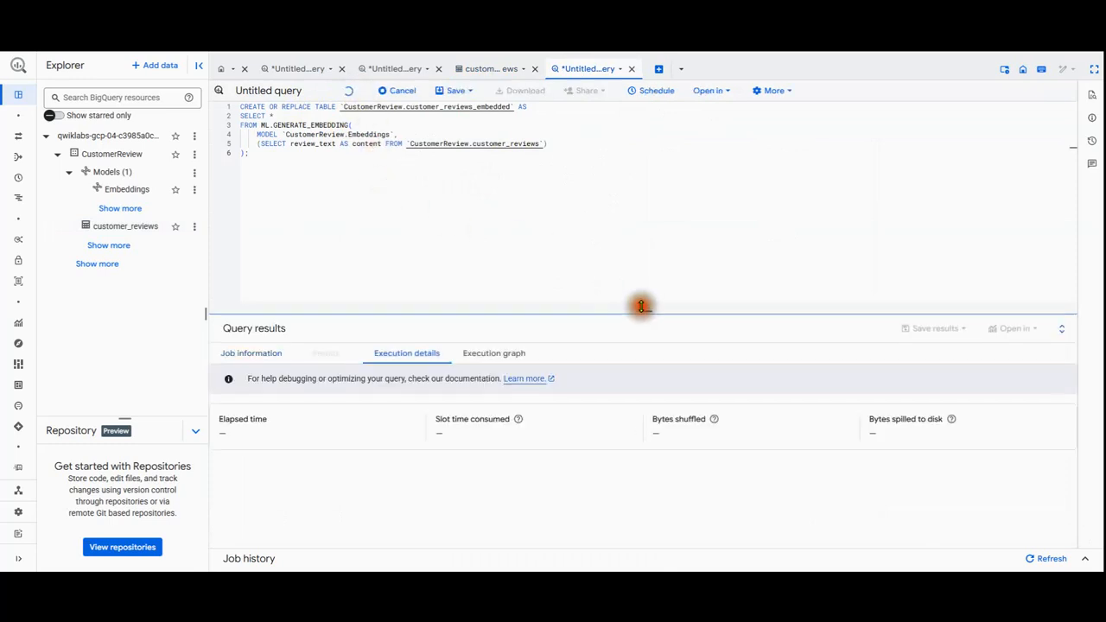
Make more room for the query results, then open the customer_reviews_embedded table and preview its rows.
left_click_drag(641, 306, 617, 205)
left_click_drag(291, 163, 210, 103)
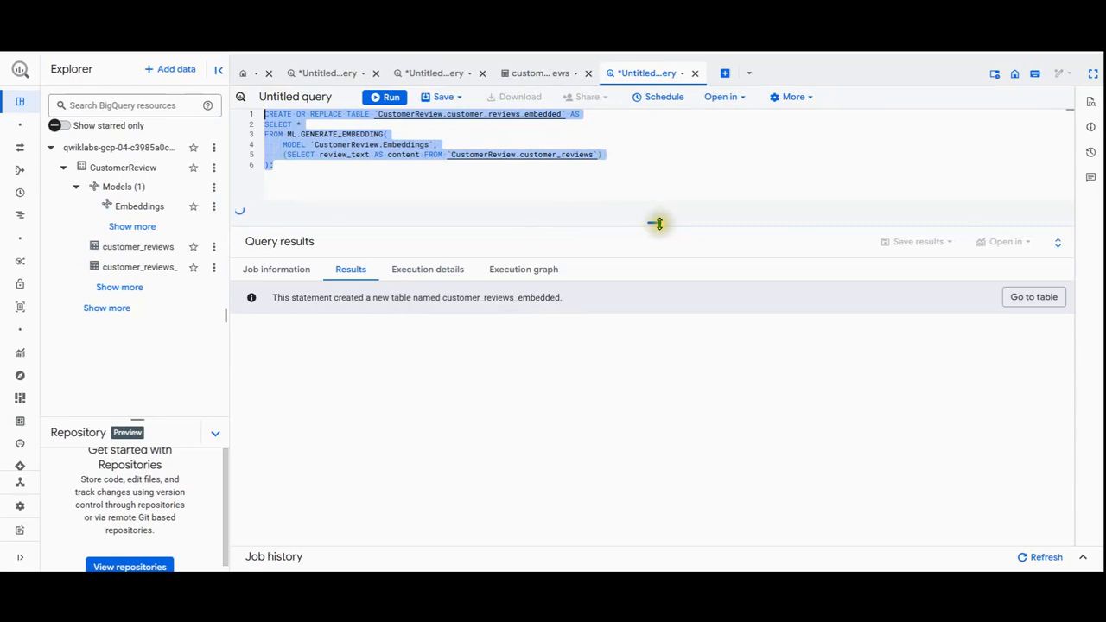
left_click_drag(657, 222, 655, 272)
left_click(382, 191)
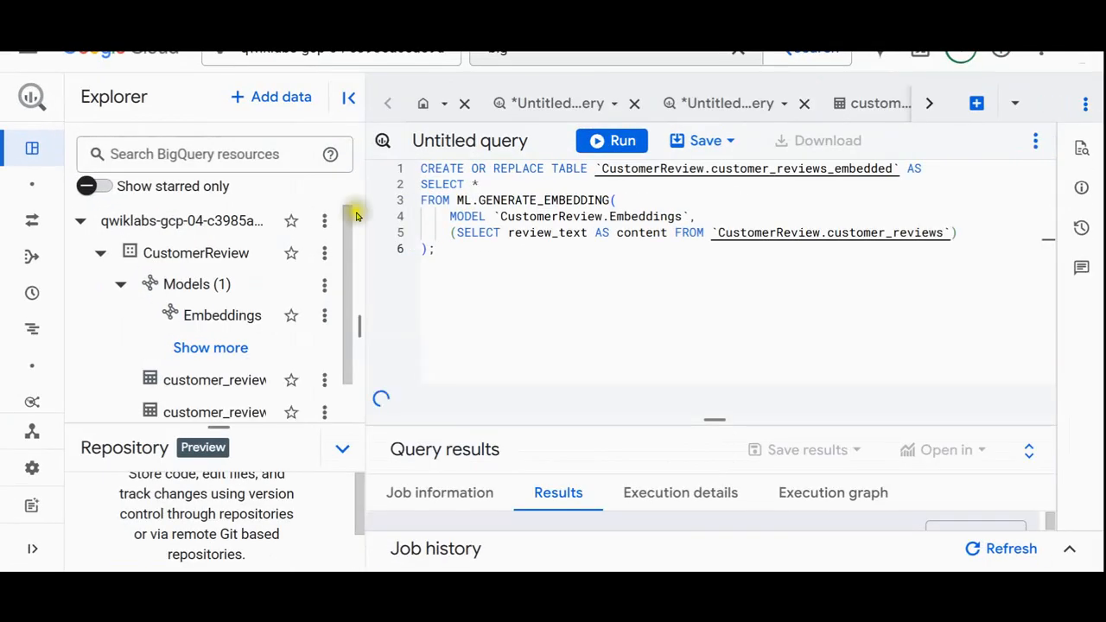
left_click_drag(357, 271, 275, 278)
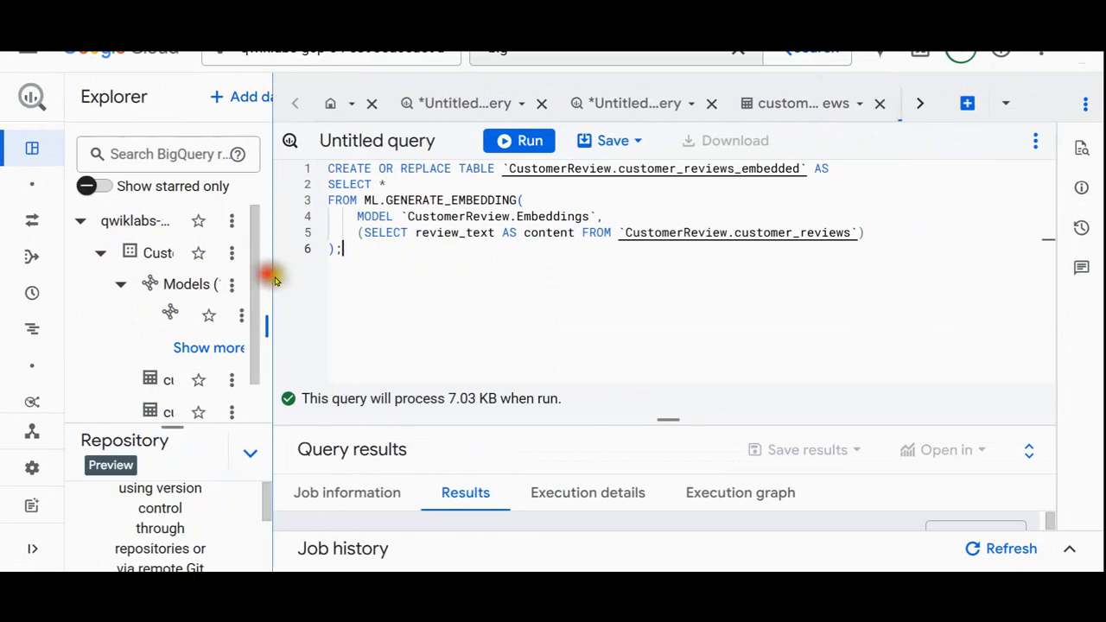
left_click_drag(668, 420, 656, 313)
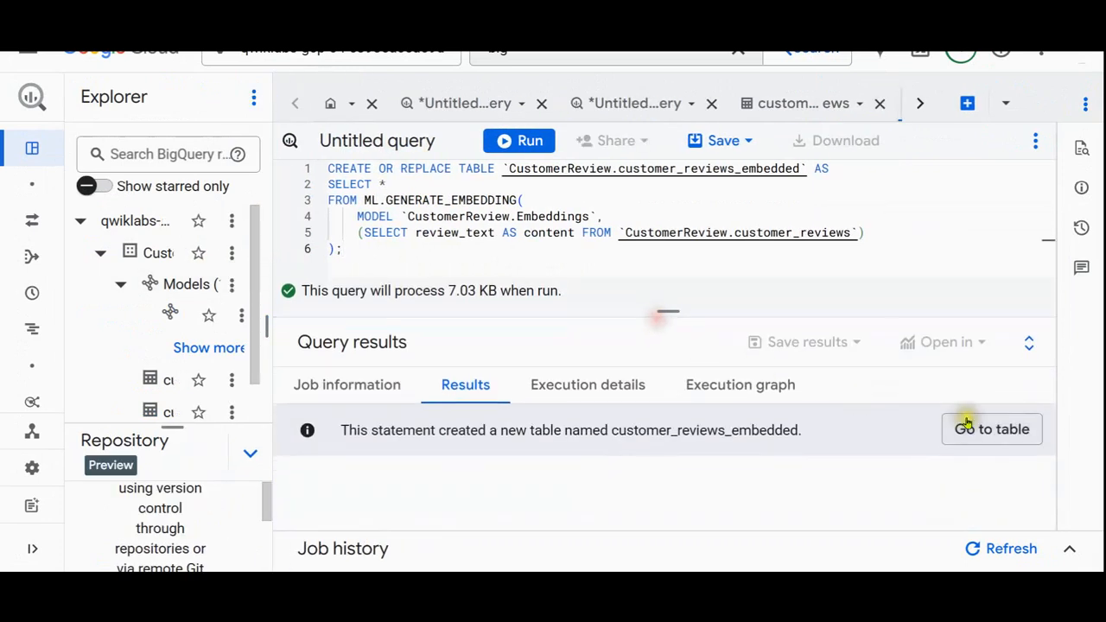
left_click(991, 429)
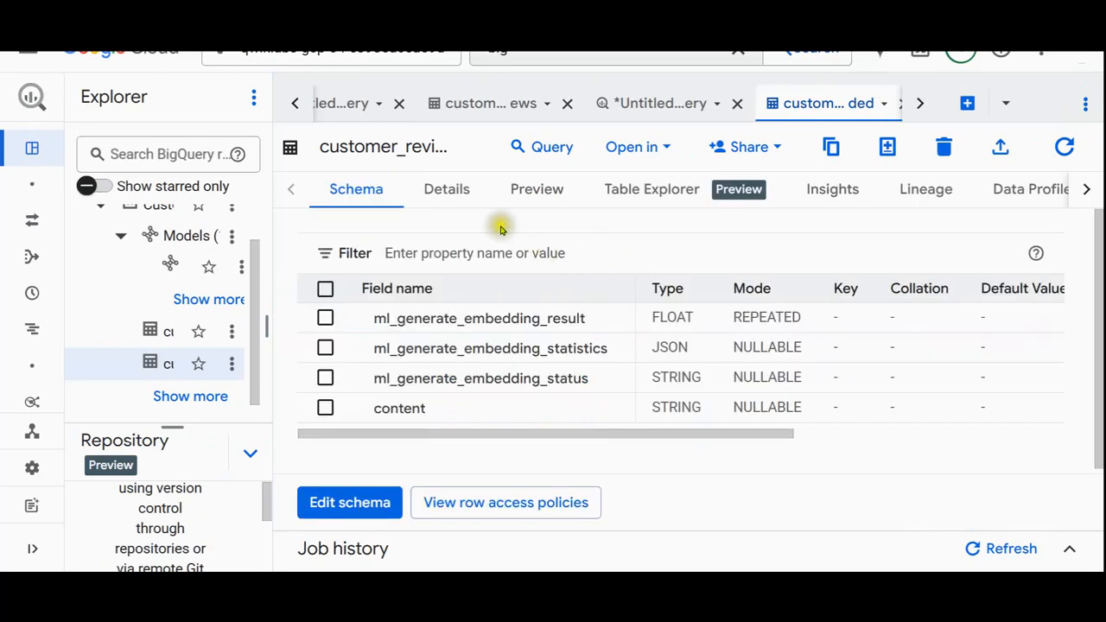
left_click(539, 197)
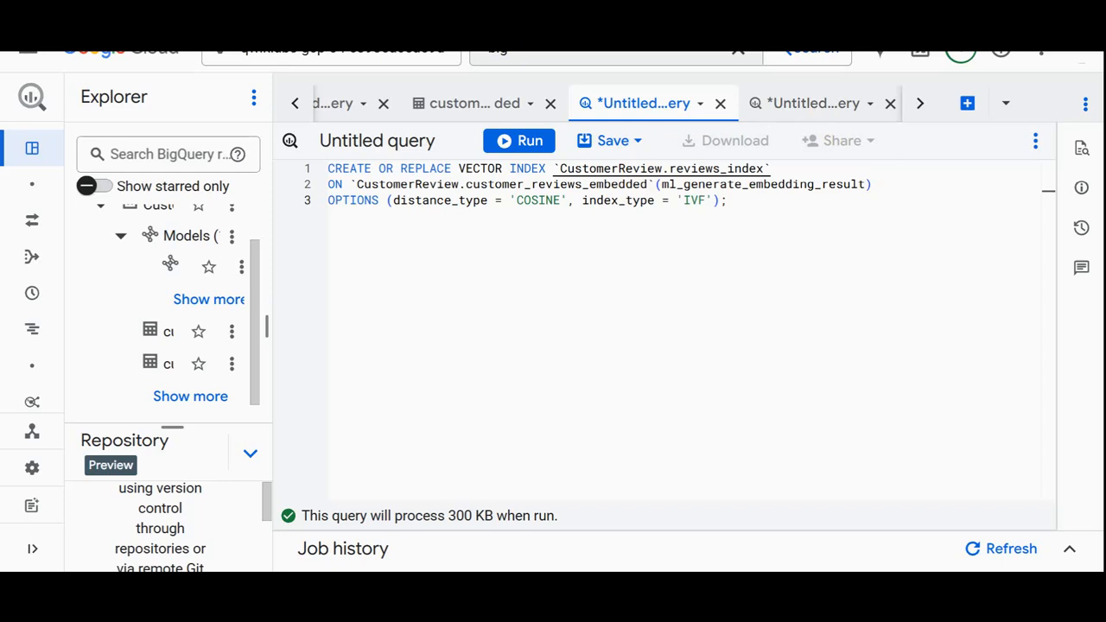
Try to create vector index CustomerReview.reviews_index on customer_reviews_embedded's ml_generate_embedding_result column with COSINE distance and IVF index type.
left_click(521, 141)
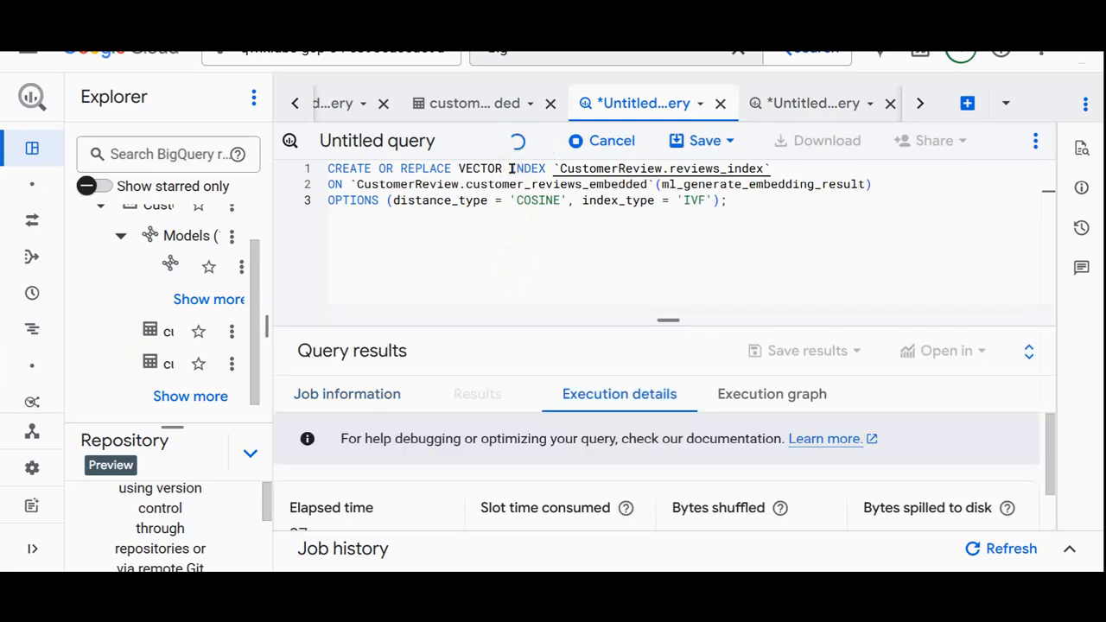
left_click_drag(668, 320, 675, 257)
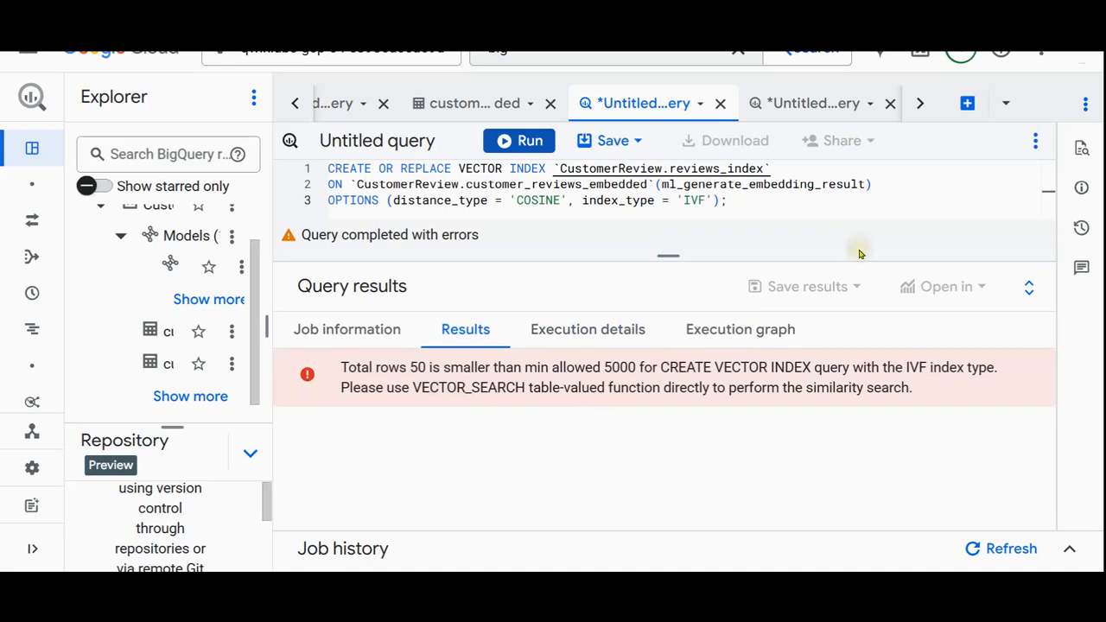
Run the VECTOR_SEARCH query for 'service' with top_k 5 and fraction_lists_to_search 0.01, writing to CustomerReview.vector_search_result.
left_click(811, 104)
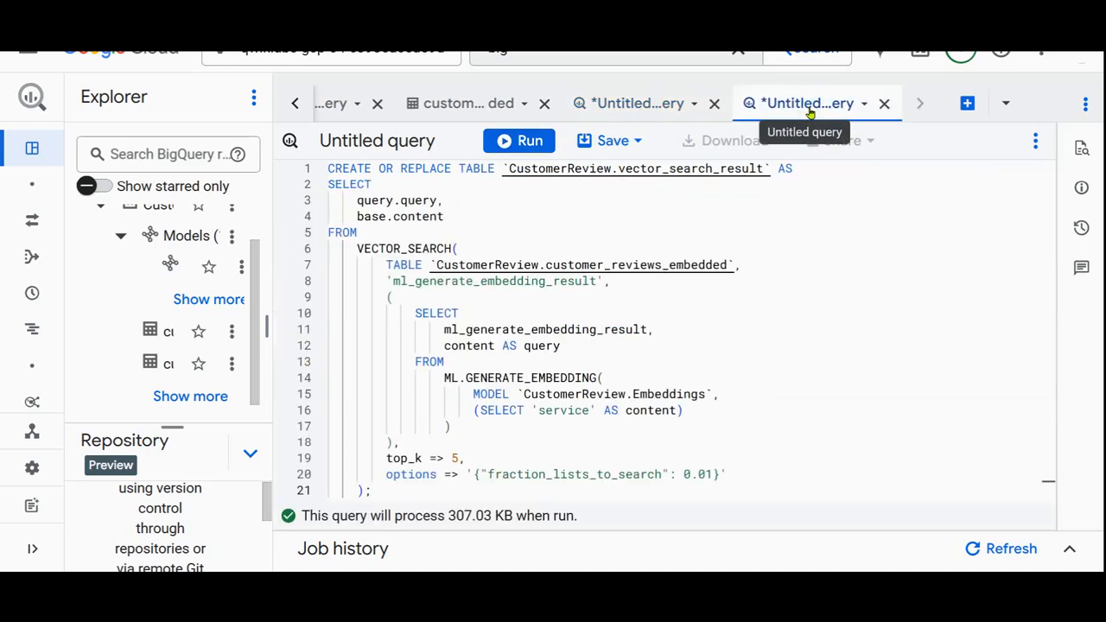
left_click(605, 216)
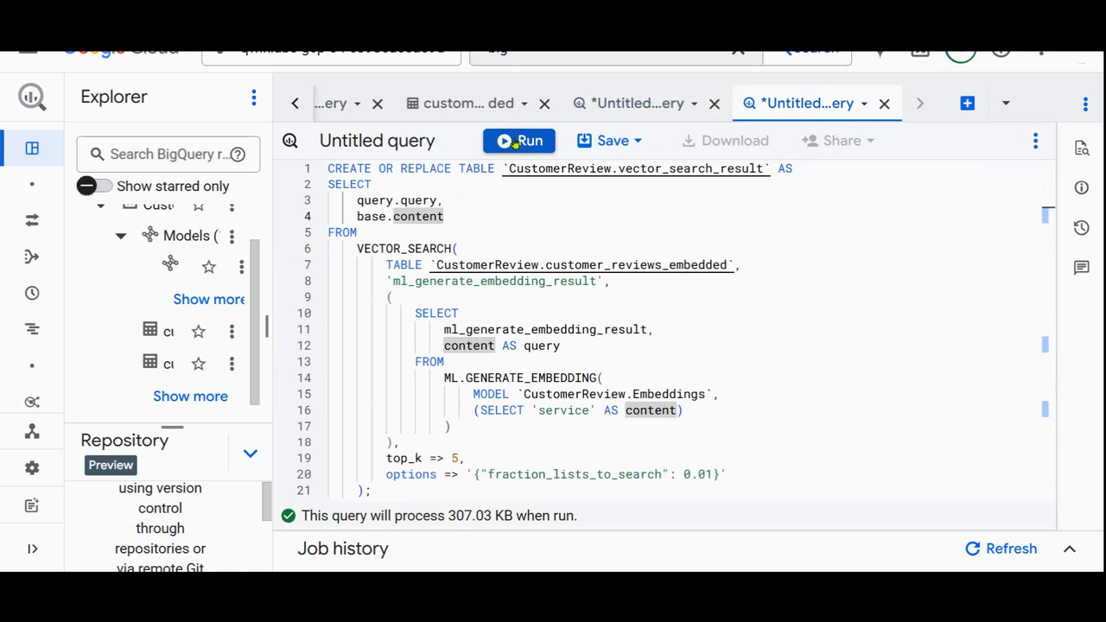
left_click(515, 141)
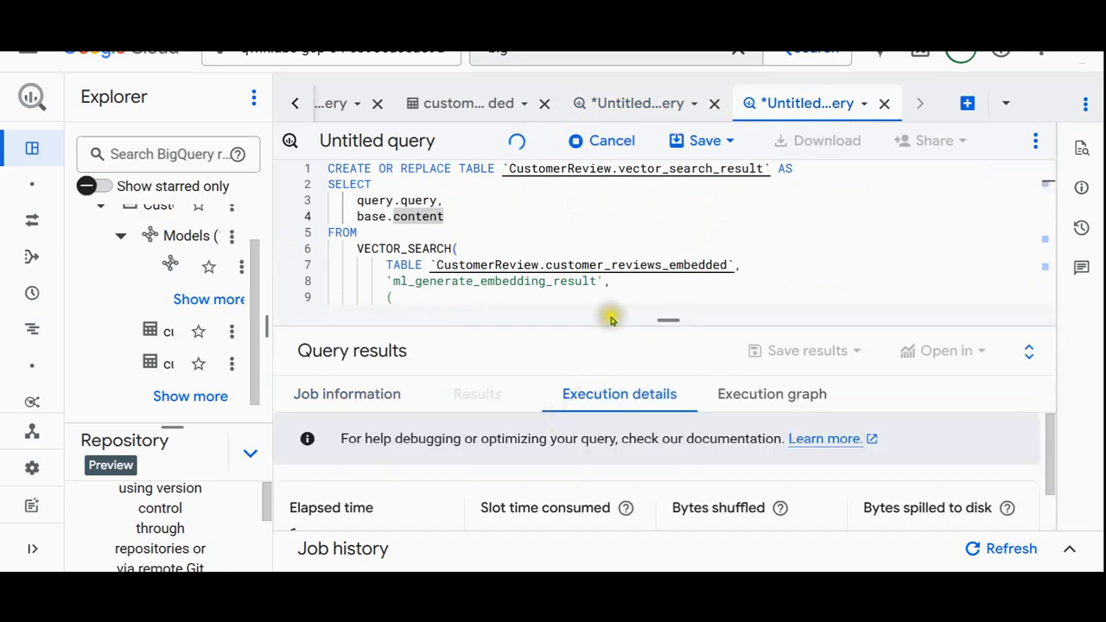
left_click_drag(662, 319, 662, 371)
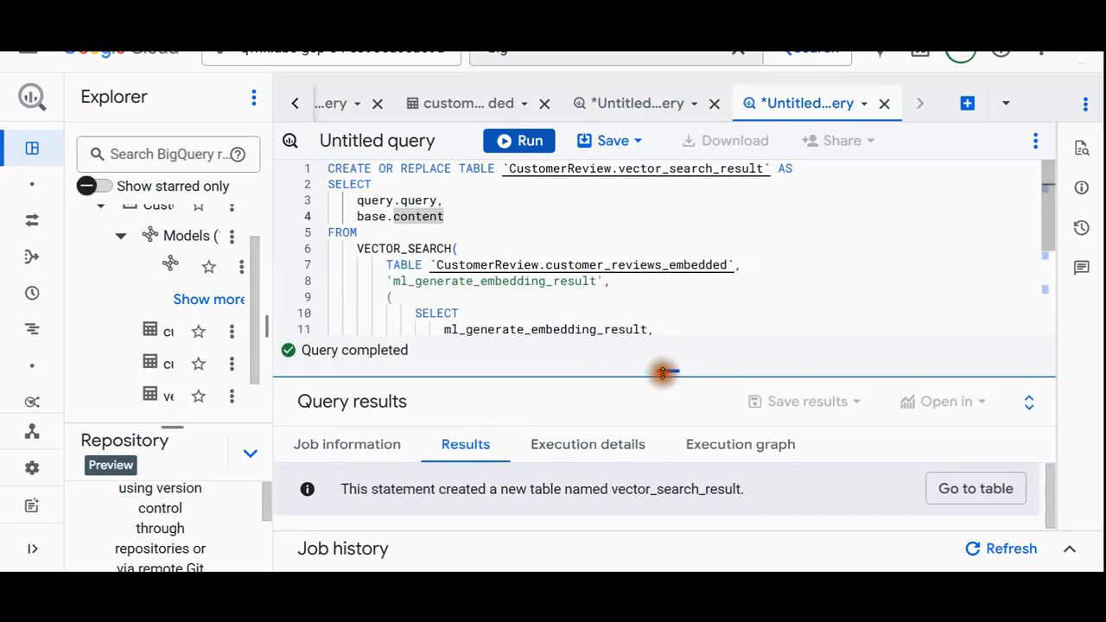
Open the vector_search_result table and read through the previewed reviews matched to the search term.
left_click(994, 489)
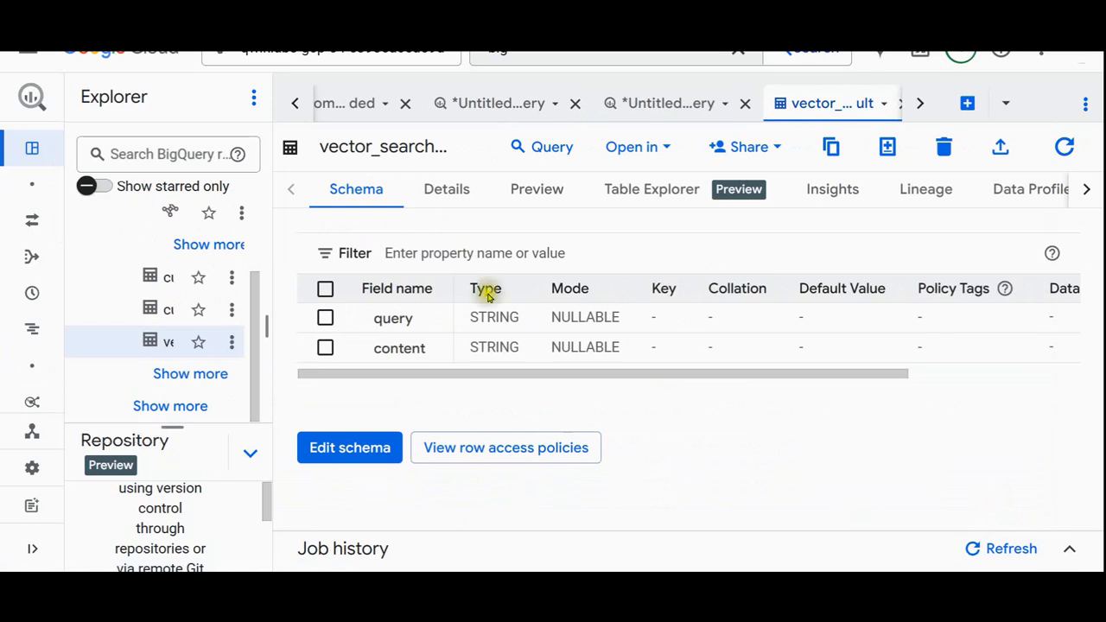
left_click(520, 191)
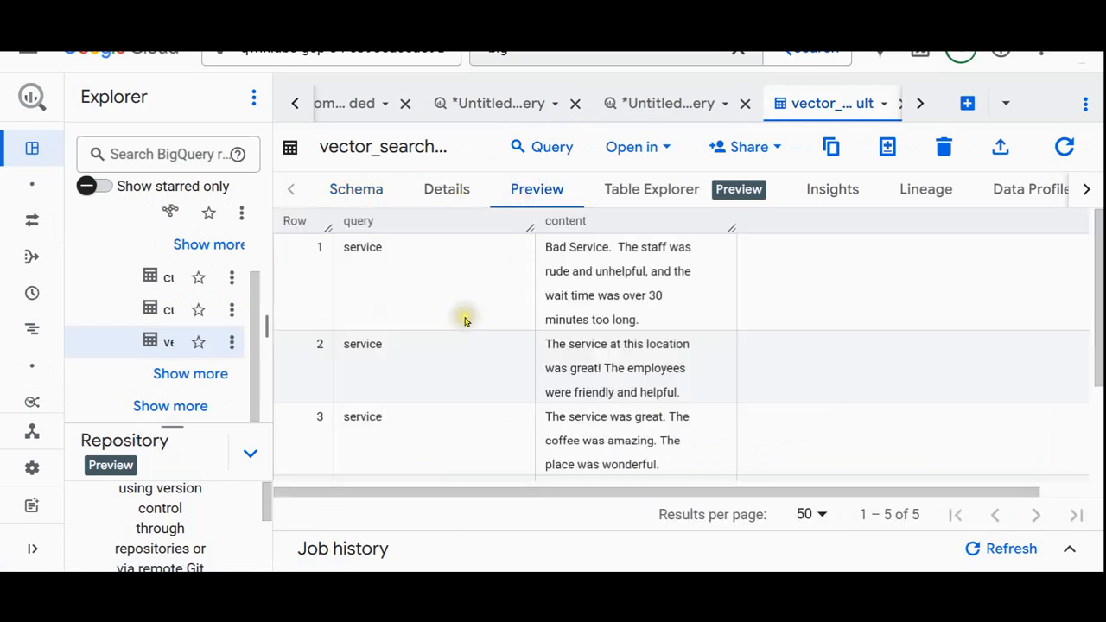
scroll(473, 343, "down", 3)
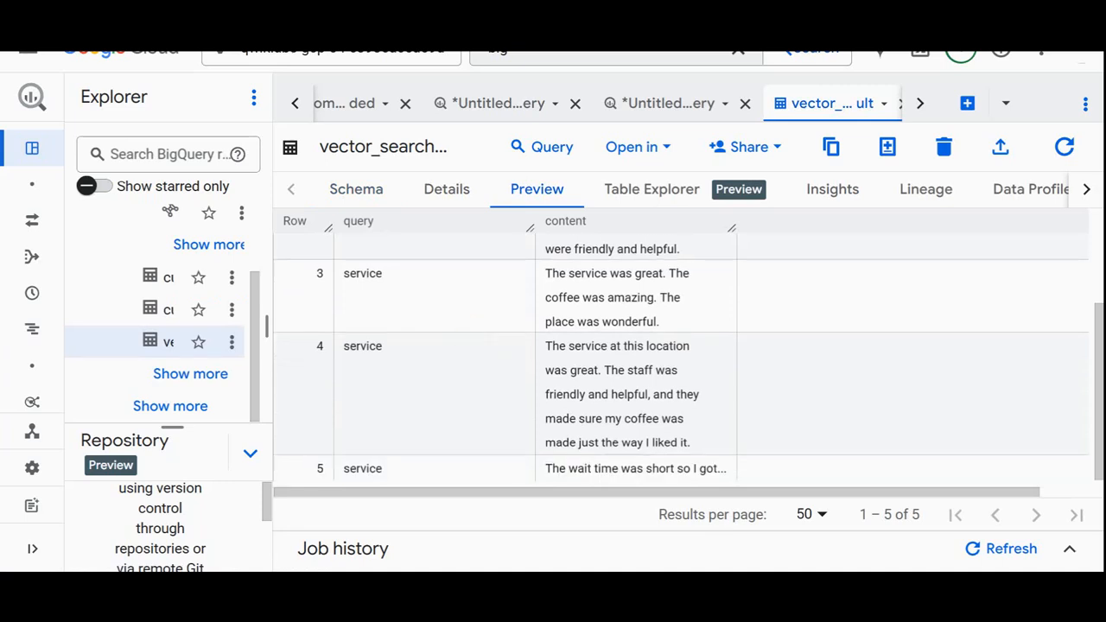
In a new query, create or replace remote model CustomerReview.Gemini with connection us.embedding_conn and endpoint gemini-2.0-flash, giving the results more room.
left_click(968, 104)
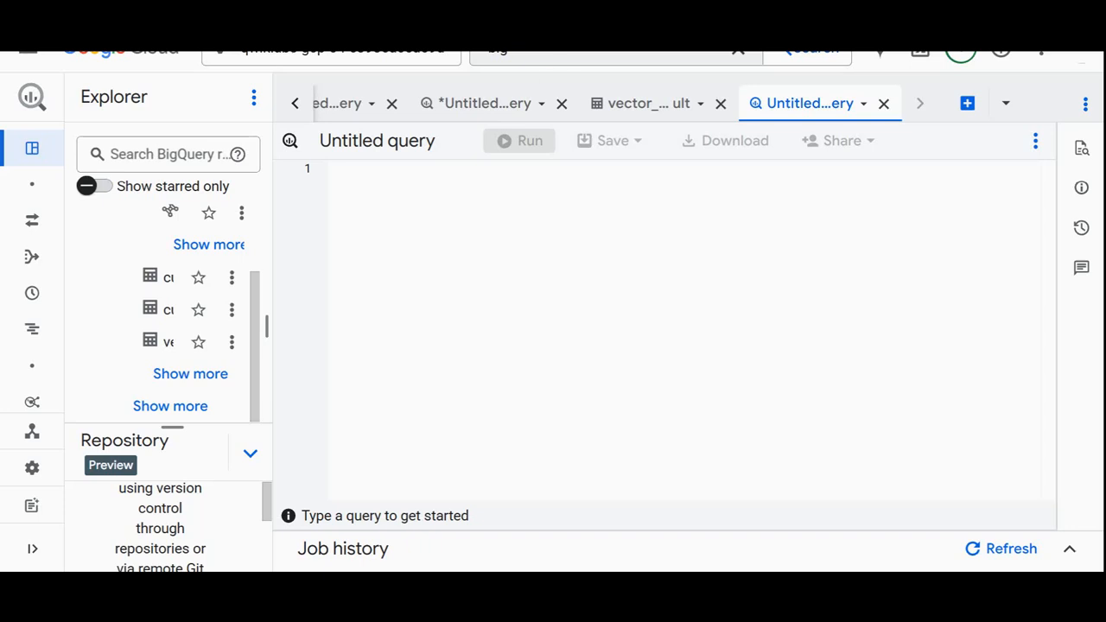
left_click(425, 197)
type("CREATE OR REPLACE MODEL `CustomerReview.Gemini` REMOTE WITH CONNECTION `us.embedding_conn` OPTIONS (ENDPOINT = 'gemini-2.0-flash');")
left_click(526, 143)
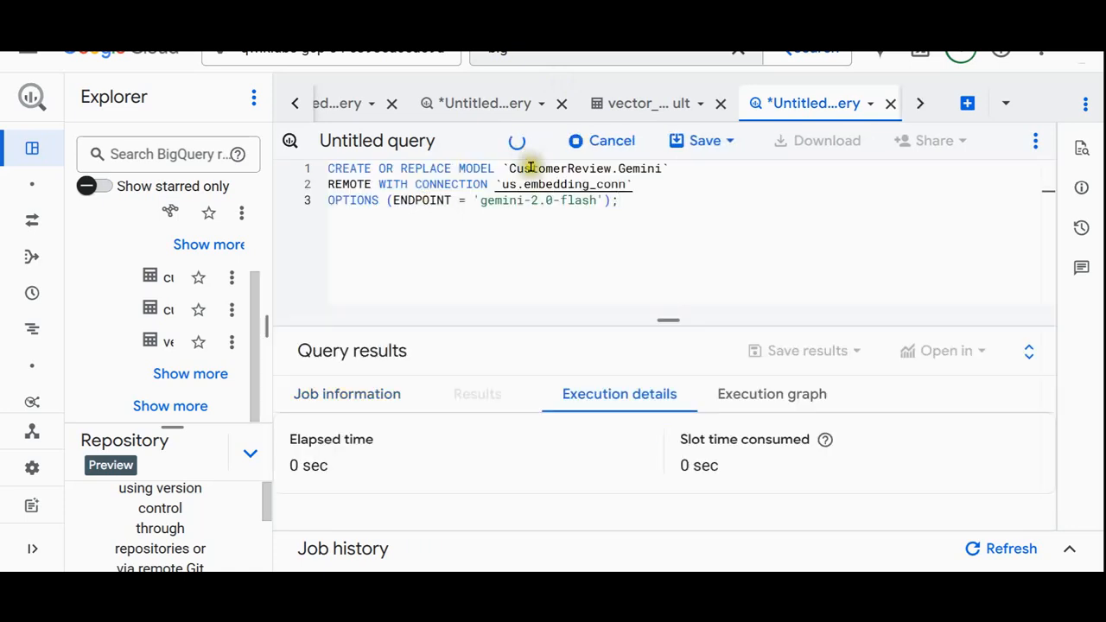
left_click_drag(663, 319, 668, 258)
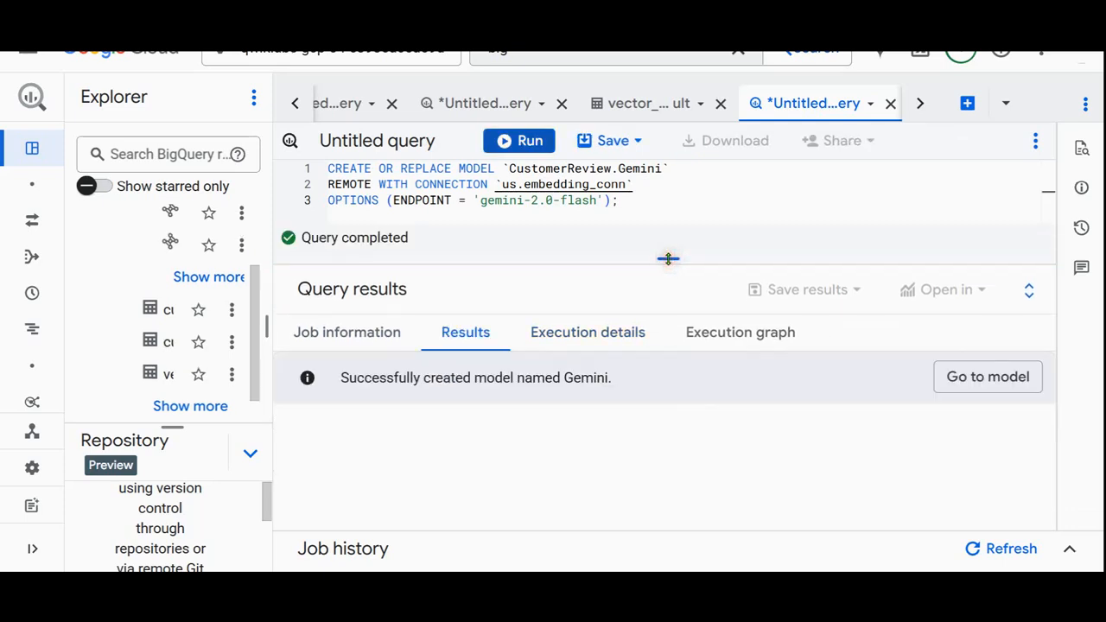
Open the newly created Gemini model and look through its details down to the label and feature columns.
left_click(936, 381)
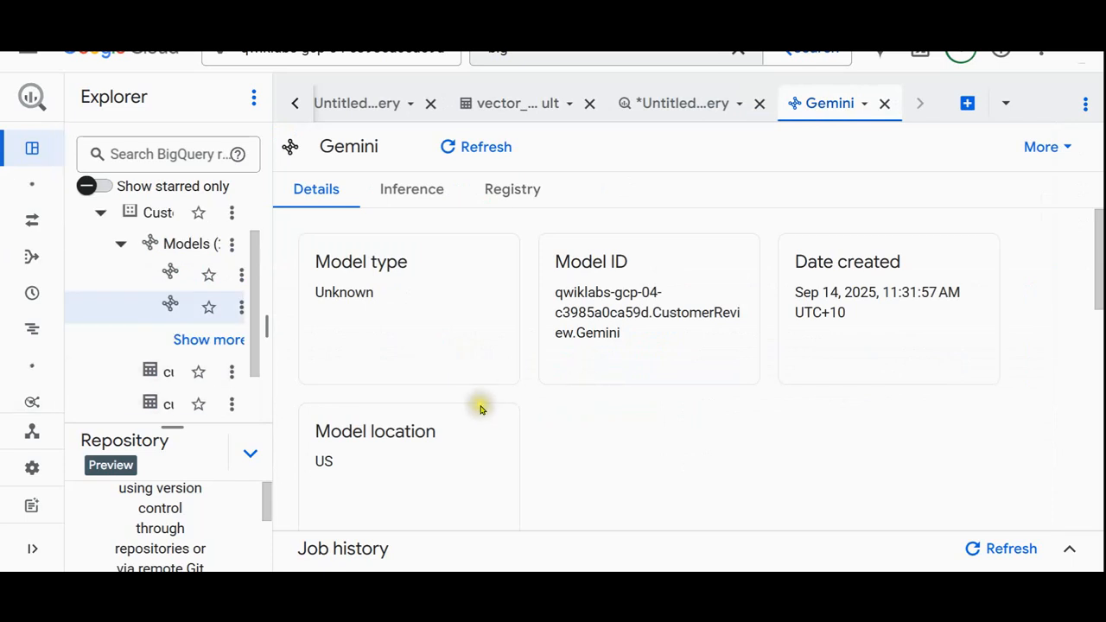
scroll(481, 412, "down", 5)
scroll(481, 410, "down", 4)
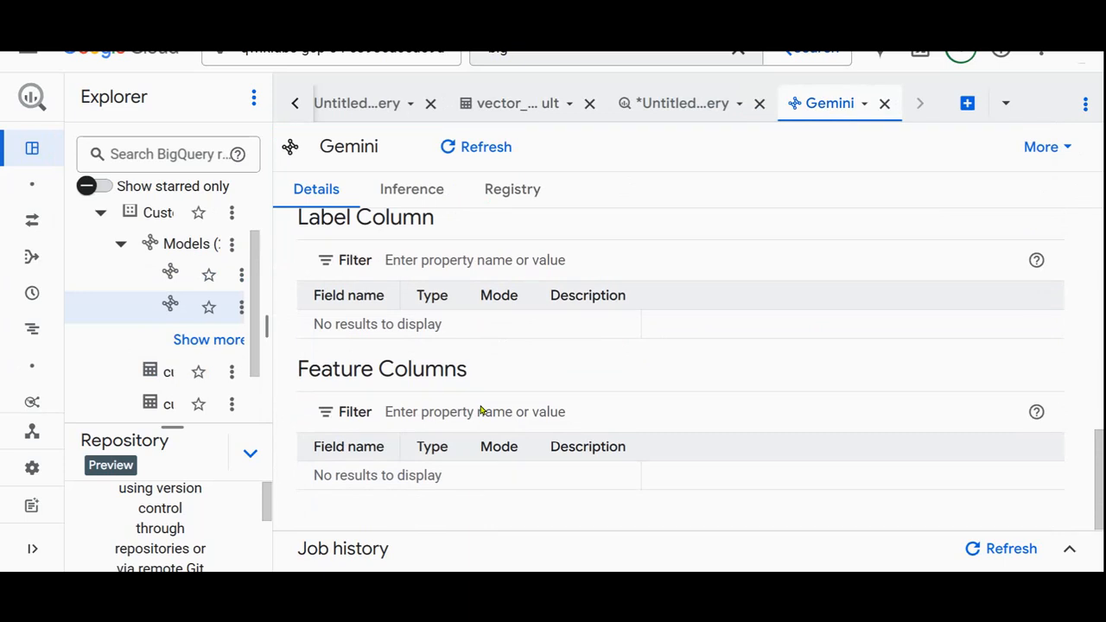
Run a new ML.GENERATE_TEXT query with CustomerReview.Gemini summarizing service opinions from vector_search_result, using temperature 0.4, max_output_tokens 300, top_p 0.5, top_k 5 and flattened JSON.
left_click(967, 103)
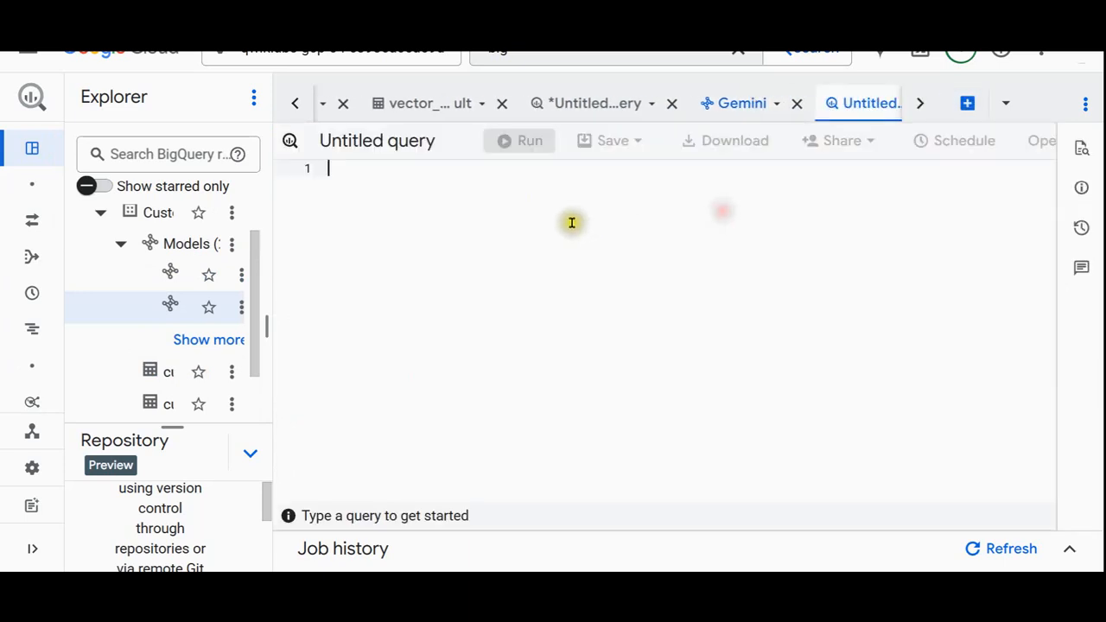
type("b")
key("BackSpace")
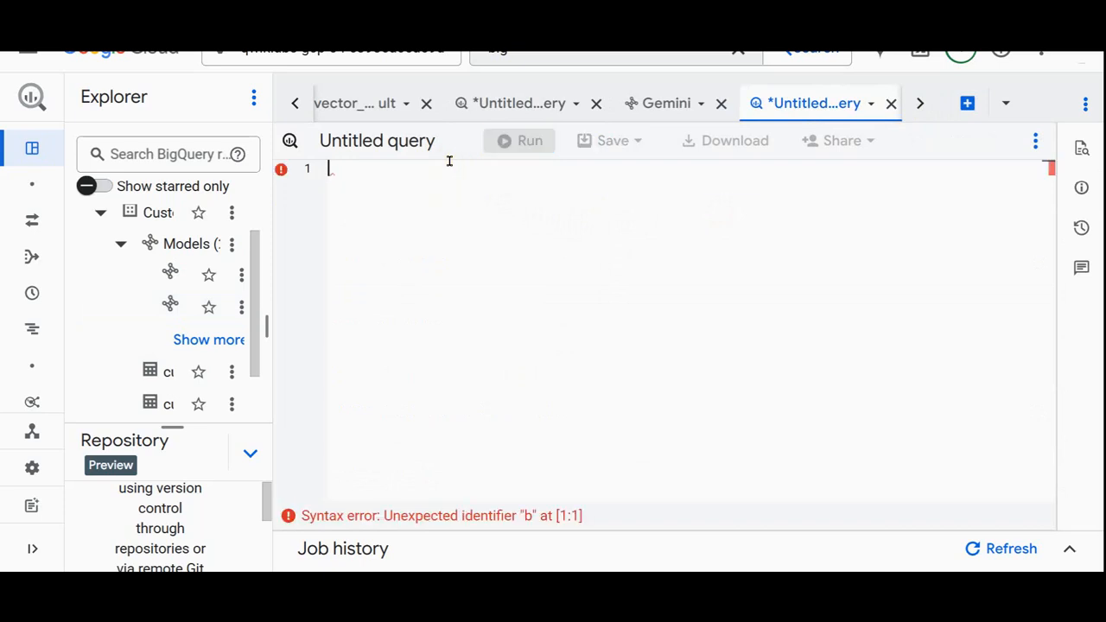
key("ctrl+v")
left_click(511, 141)
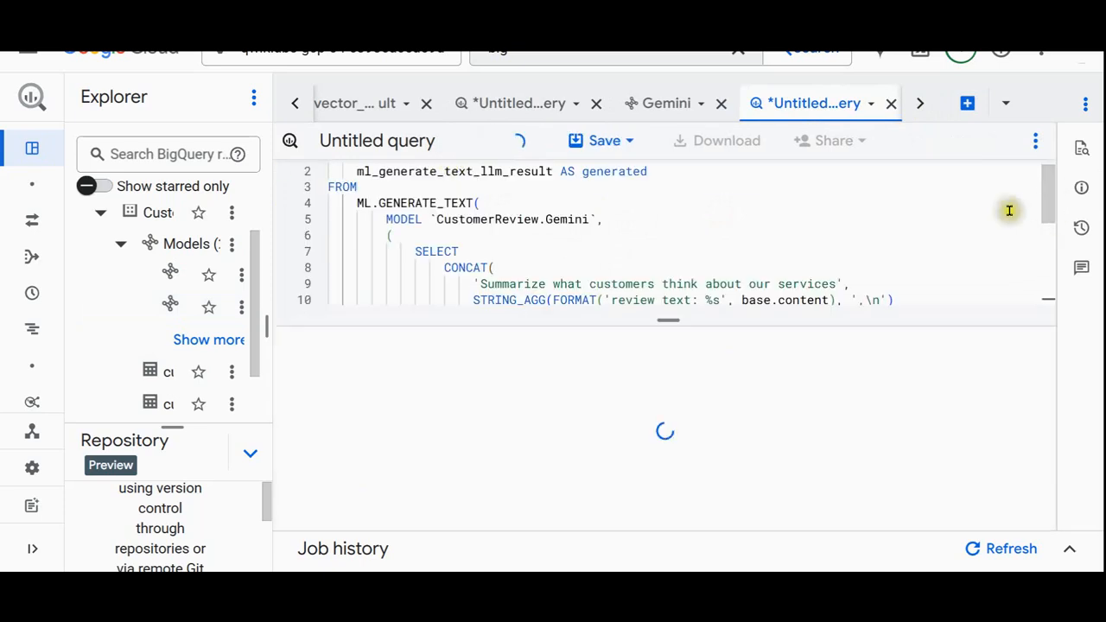
Enlarge the query editor to show the whole query, and widen the generated column to read the full summary.
left_click_drag(671, 321, 642, 390)
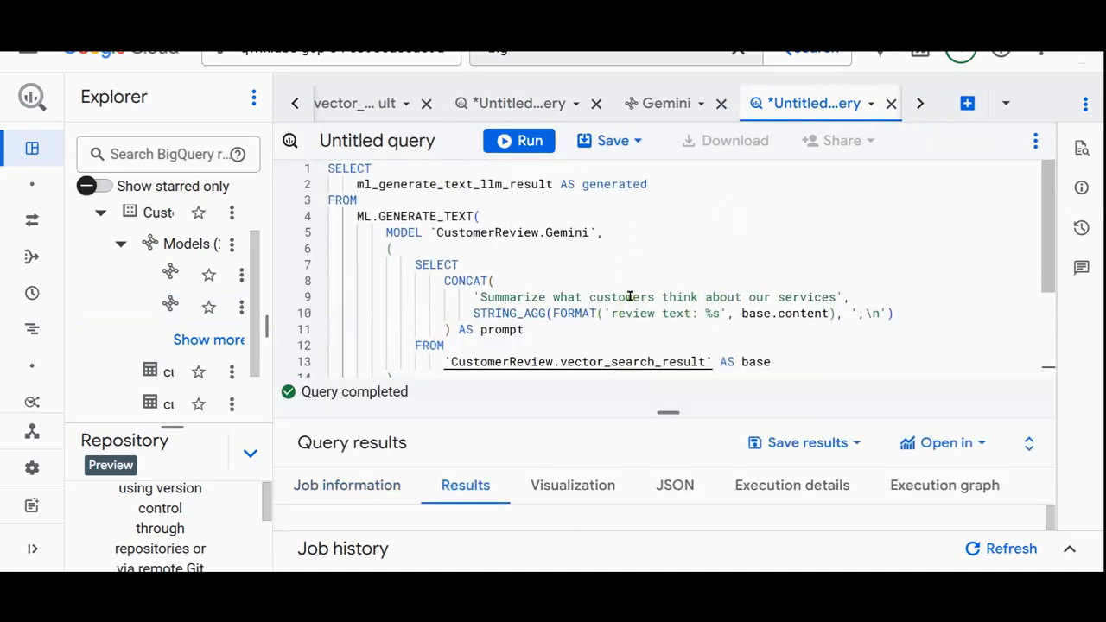
scroll(635, 312, "down", 5)
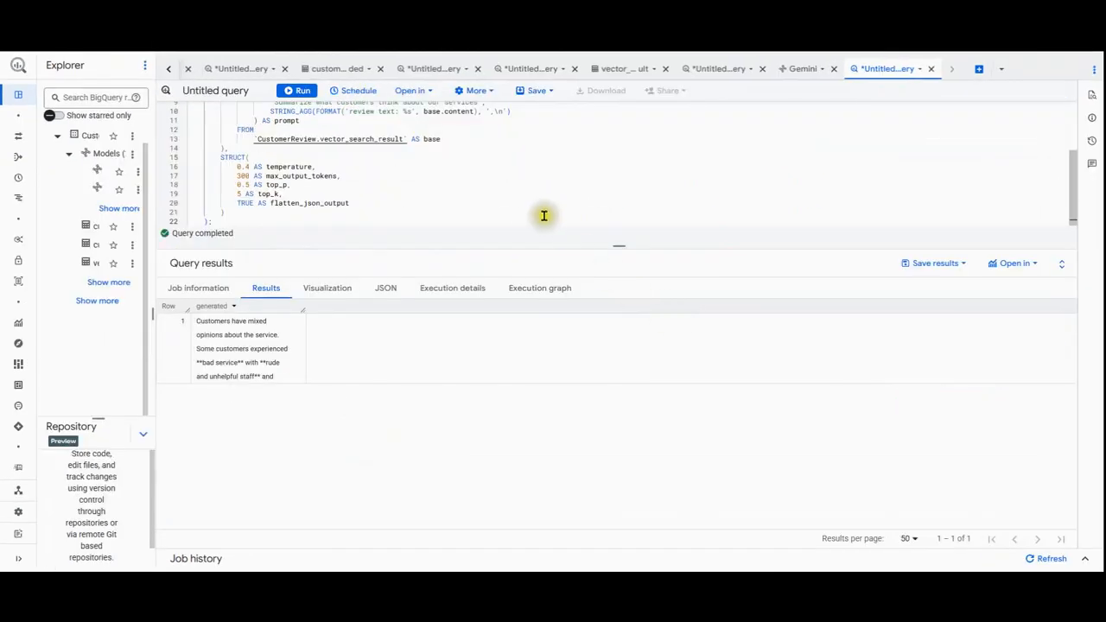
scroll(523, 215, "up", 5)
left_click_drag(614, 245, 603, 342)
left_click(229, 428)
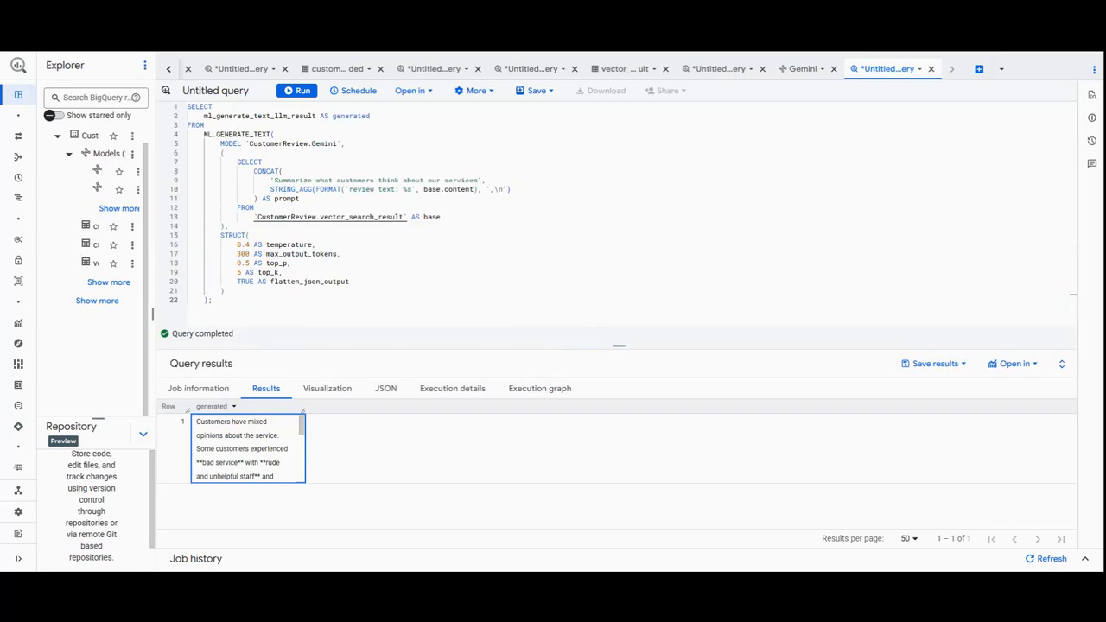
left_click(521, 235)
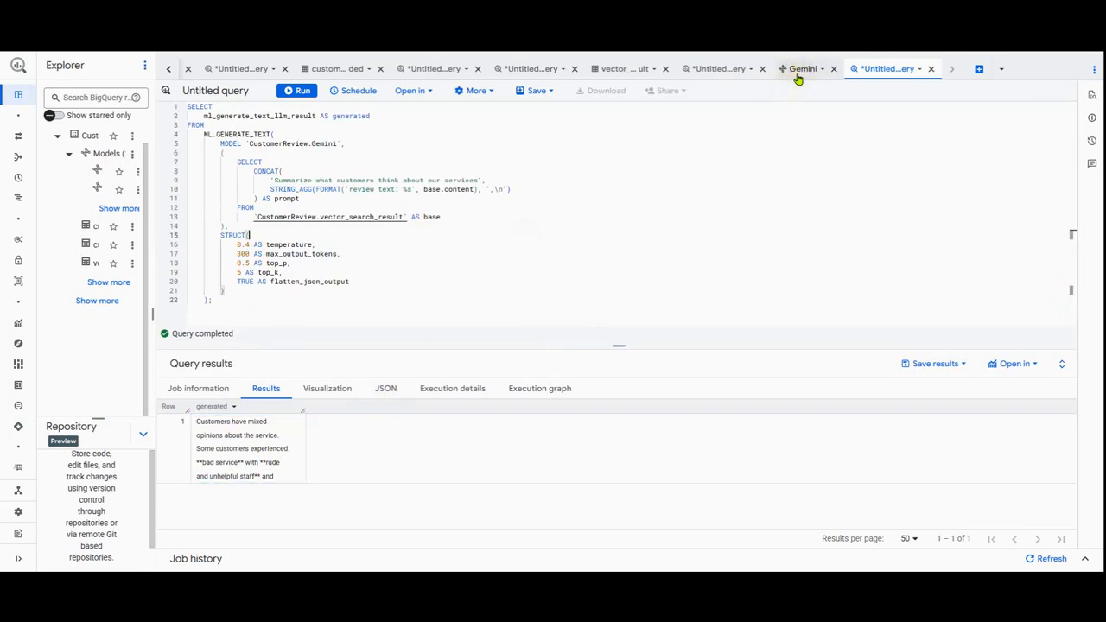
left_click_drag(303, 406, 605, 411)
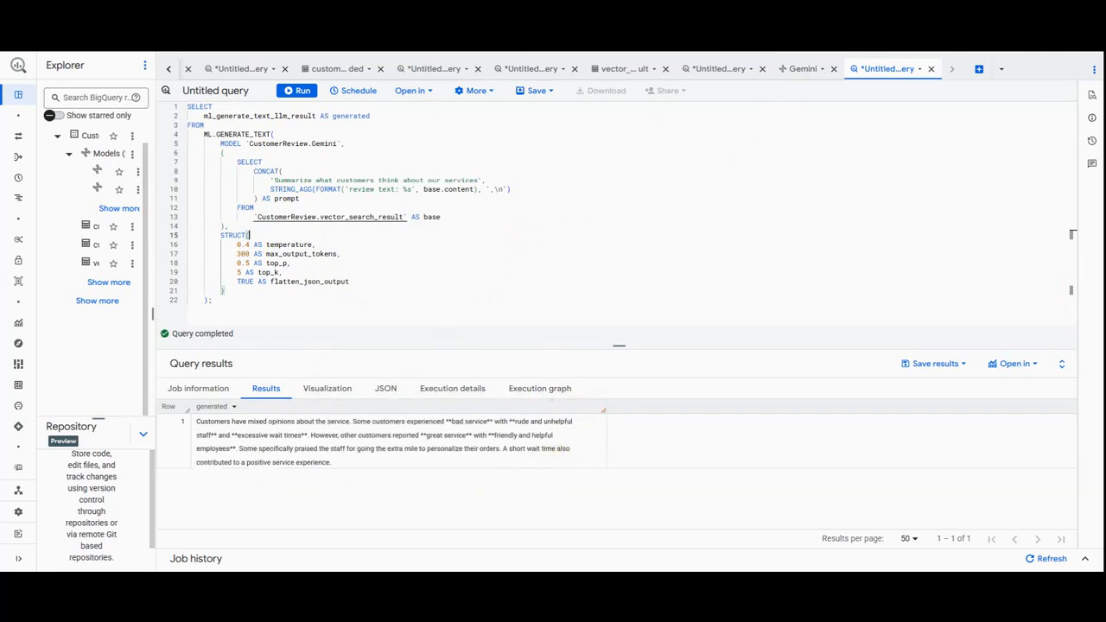